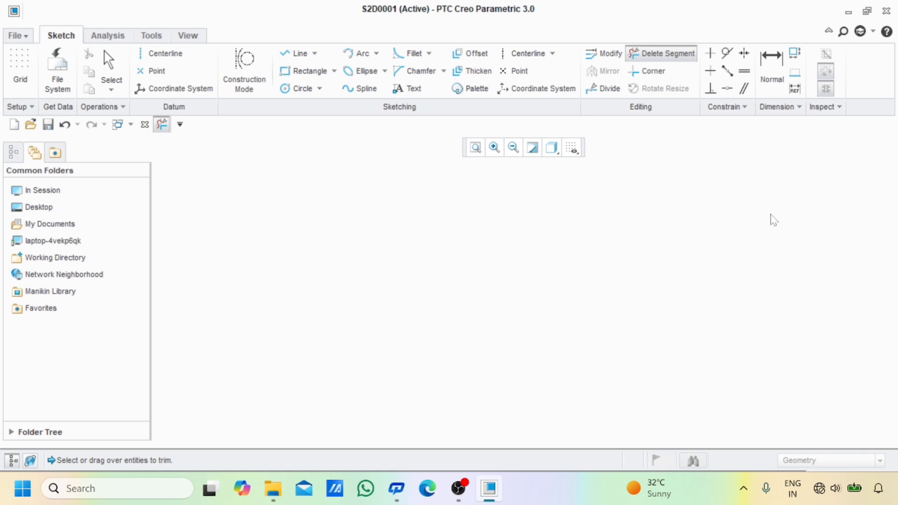
- Sketch a rectangle about 225 wide and 106 high in the empty sketch
middle_click(770, 214)
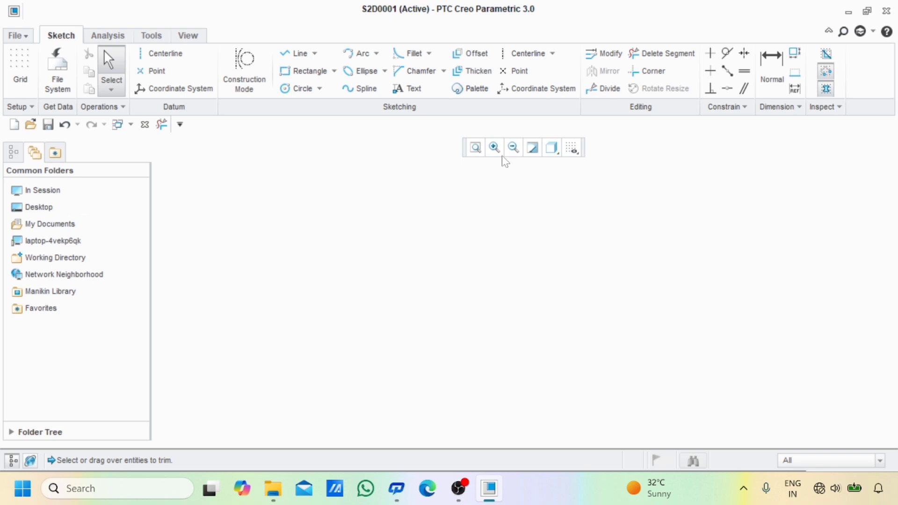
left_click(313, 77)
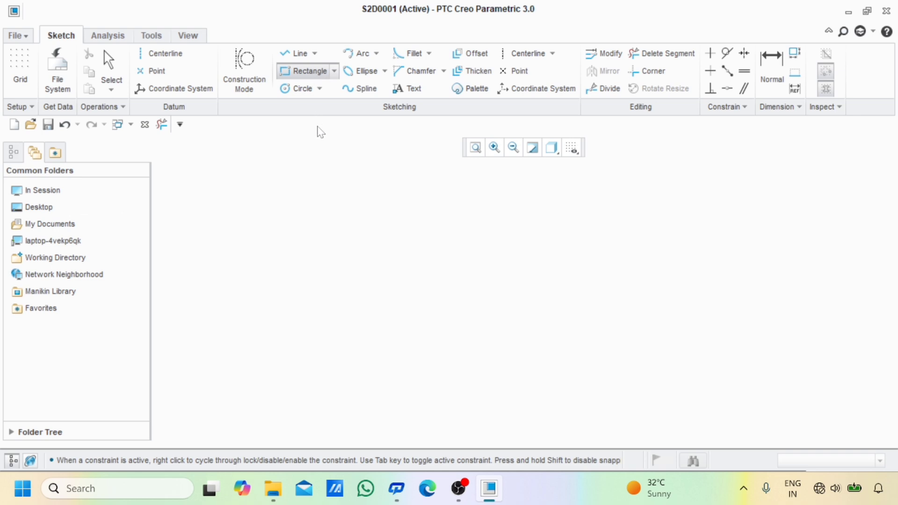
left_click(272, 230)
left_click(622, 396)
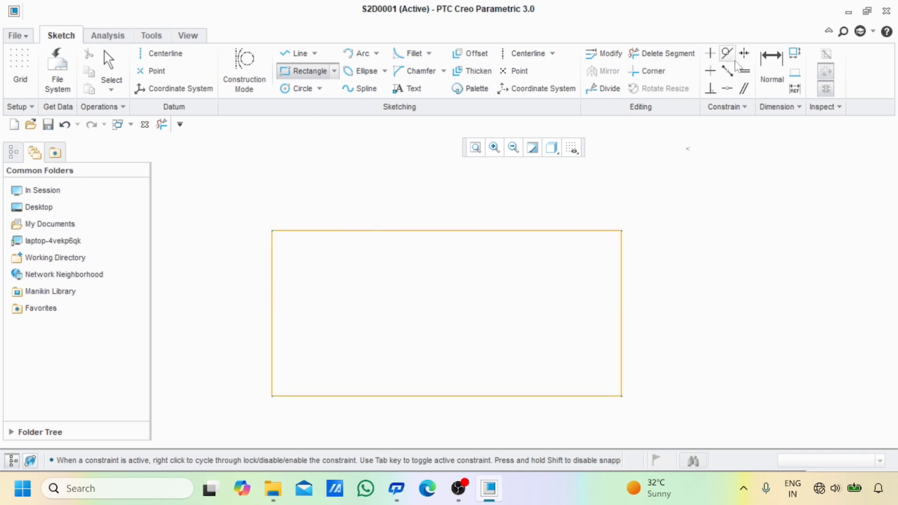
- Dimension the rectangle's upper edge and set its width to 300
left_click(772, 70)
left_click(485, 231)
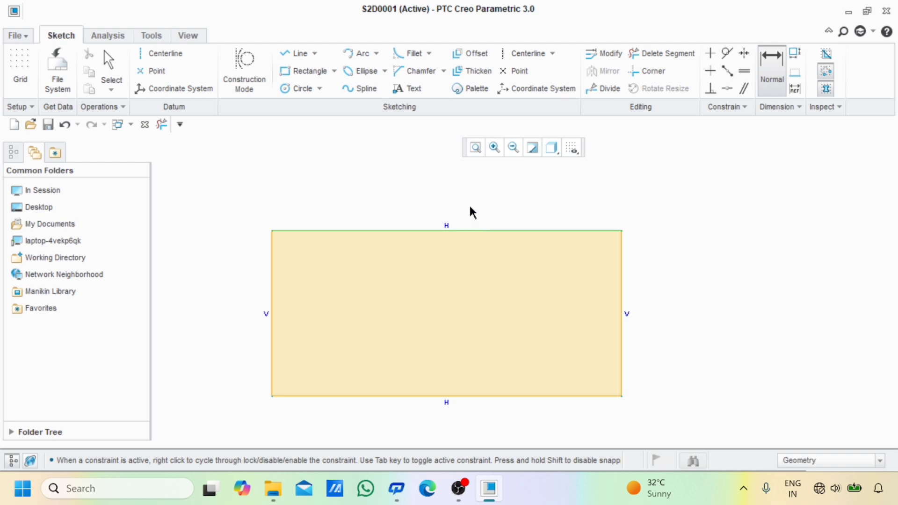
middle_click(466, 206)
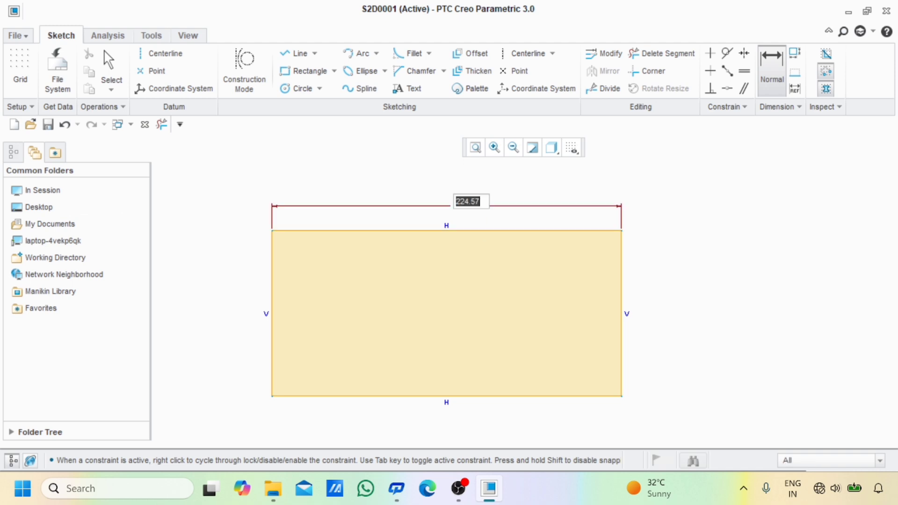
type("300")
key("Return")
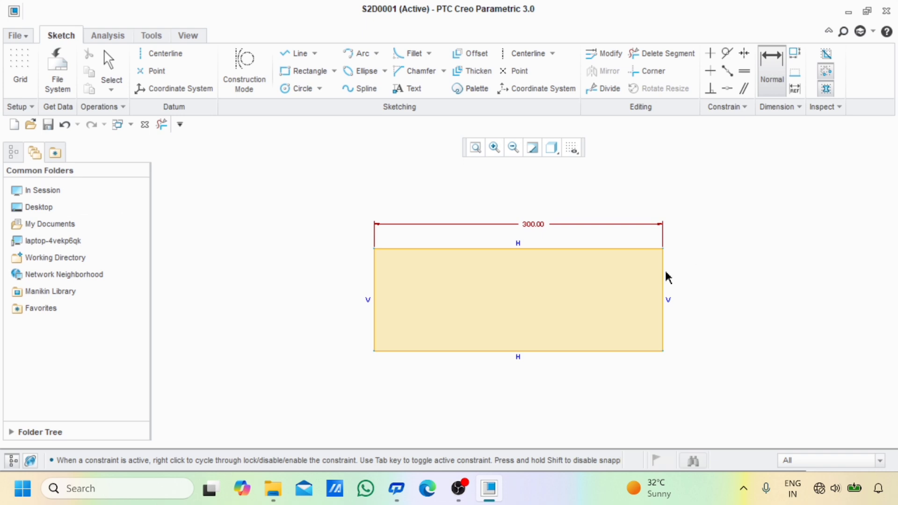
- Dimension the rectangle's vertical edge, set its height to 200, and finish dimensioning
left_click(663, 281)
middle_click(701, 274)
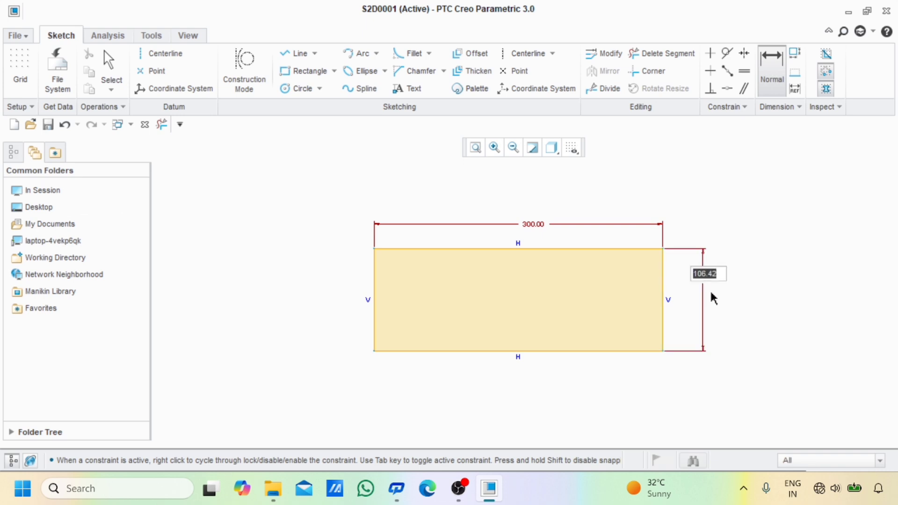
type("200")
key("Return")
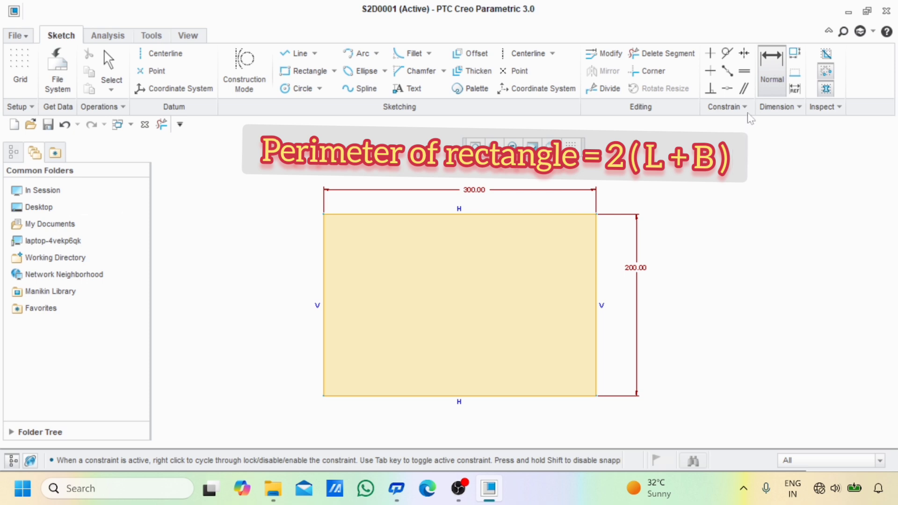
middle_click(472, 165)
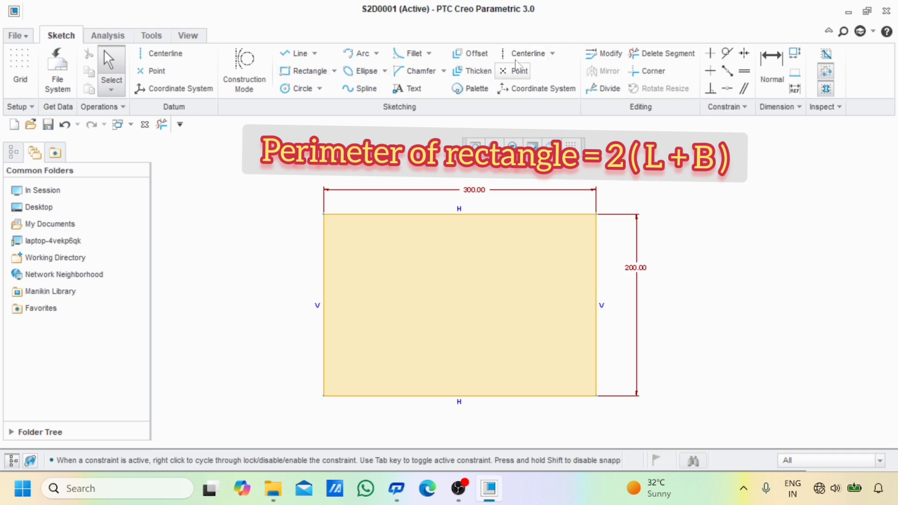
- Add a perimeter dimension to the whole rectangle with its width as the driven dimension, and place the label below the shape
left_click_drag(226, 158, 739, 445)
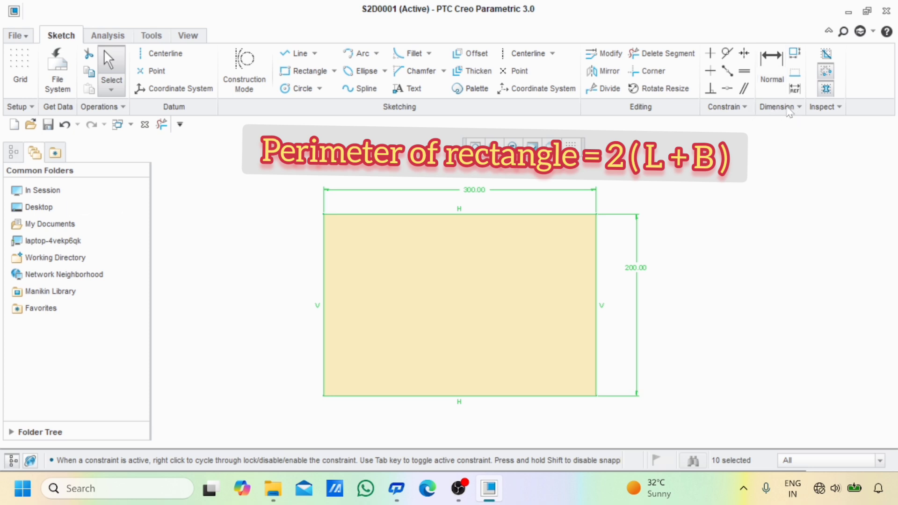
left_click(796, 55)
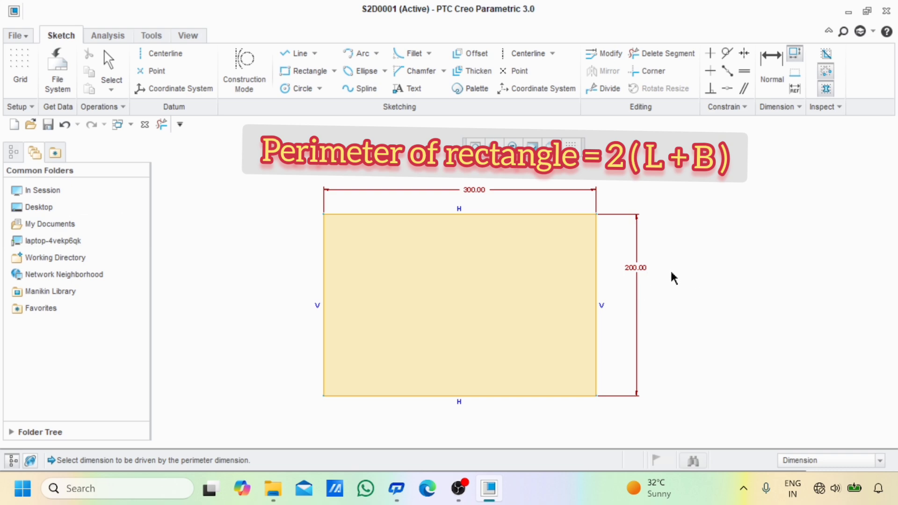
left_click(483, 192)
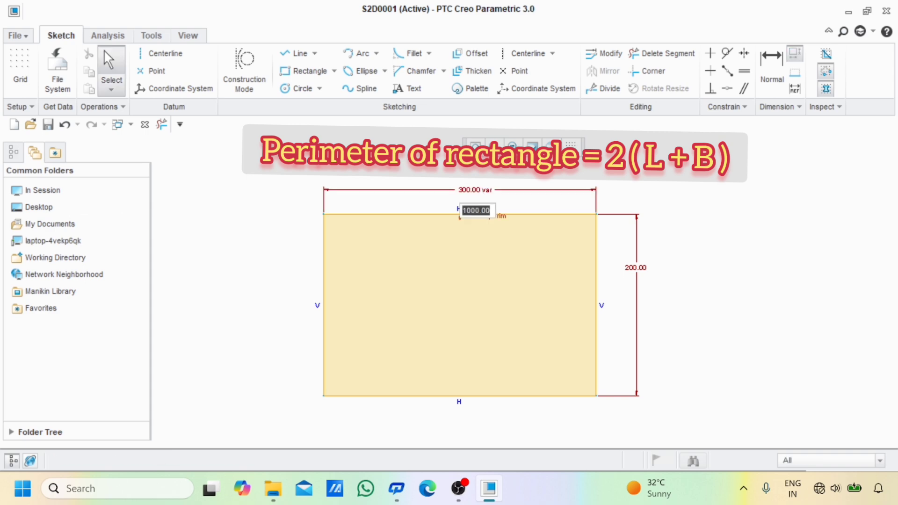
key("Return")
left_click_drag(481, 219, 505, 434)
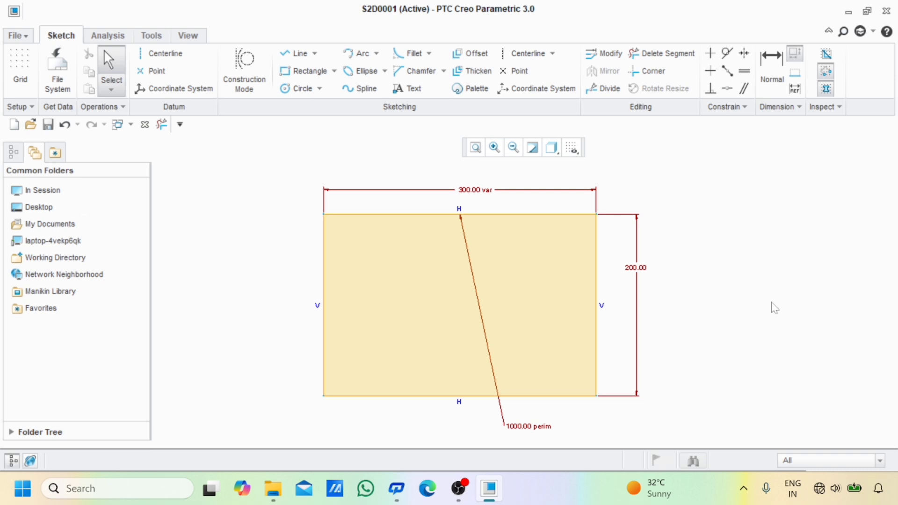
- Set the rectangle's perimeter dimension to 800
double_click(526, 427)
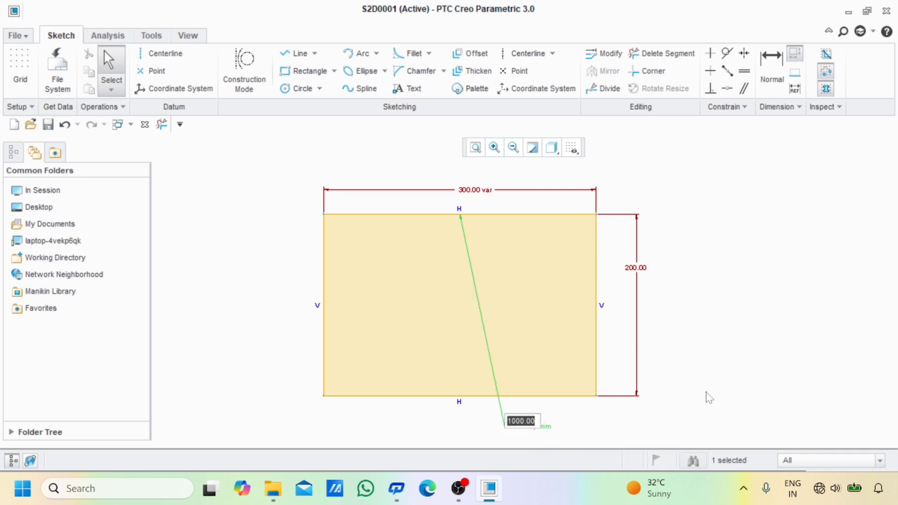
type("800")
key("Return")
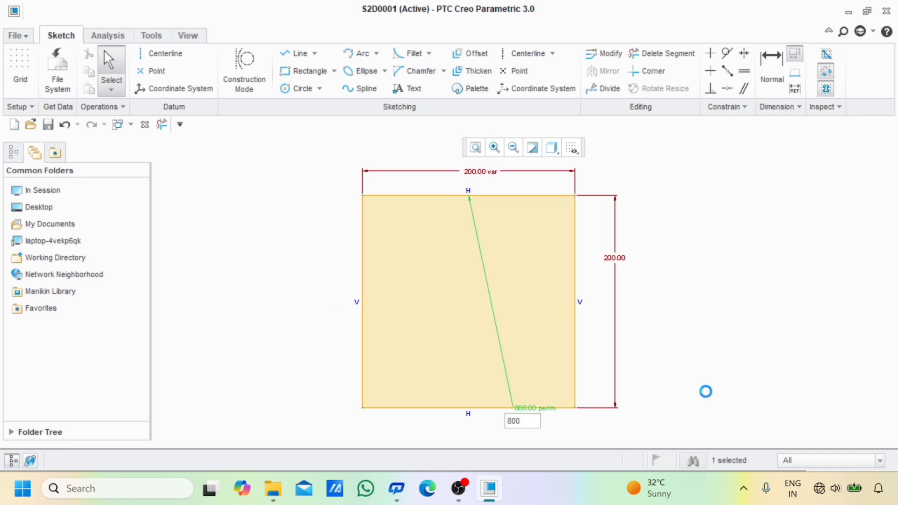
middle_click_drag(606, 265, 579, 286)
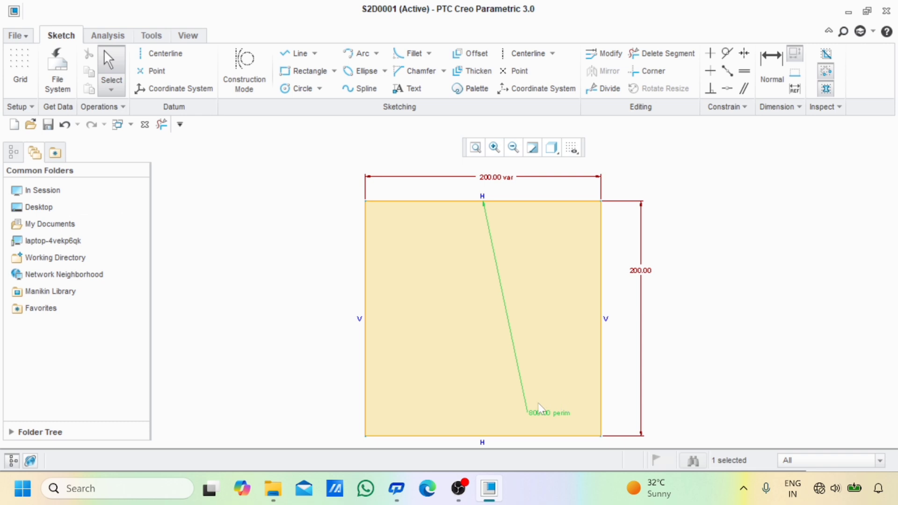
- Reposition the perimeter label outside the rectangle beyond its height dimension, and set the perimeter to 1200
left_click_drag(537, 404, 692, 398)
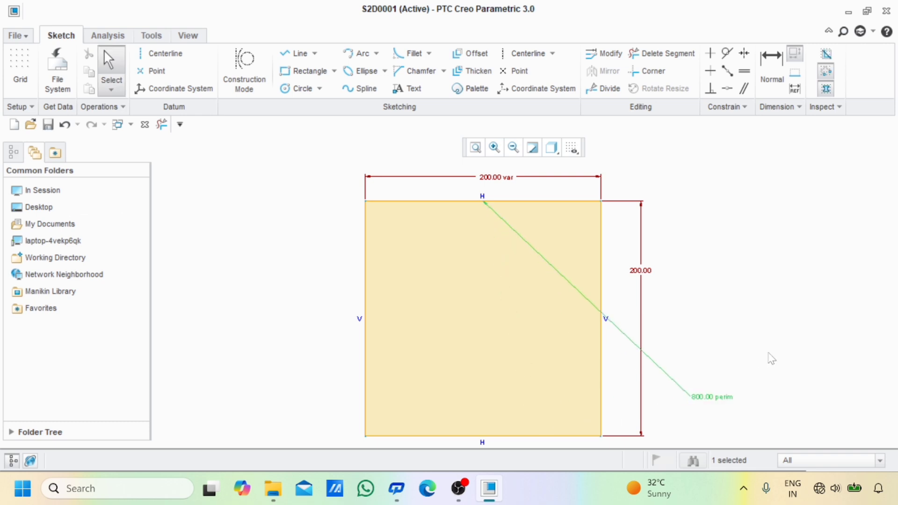
double_click(708, 397)
type("12")
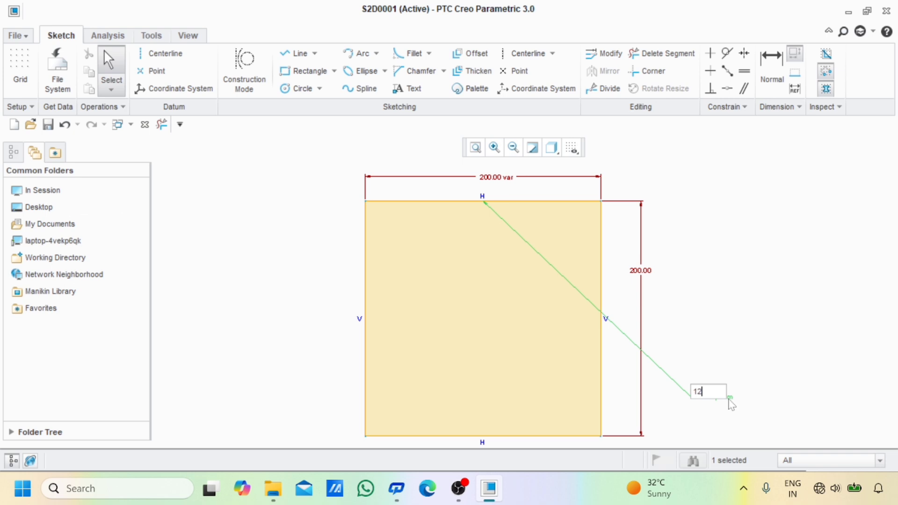
type("00")
key("Return")
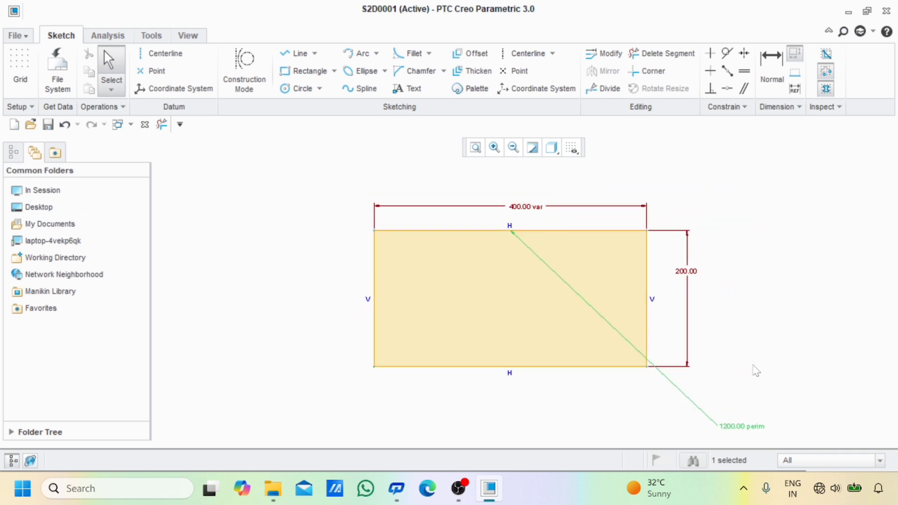
middle_click_drag(752, 366, 708, 372)
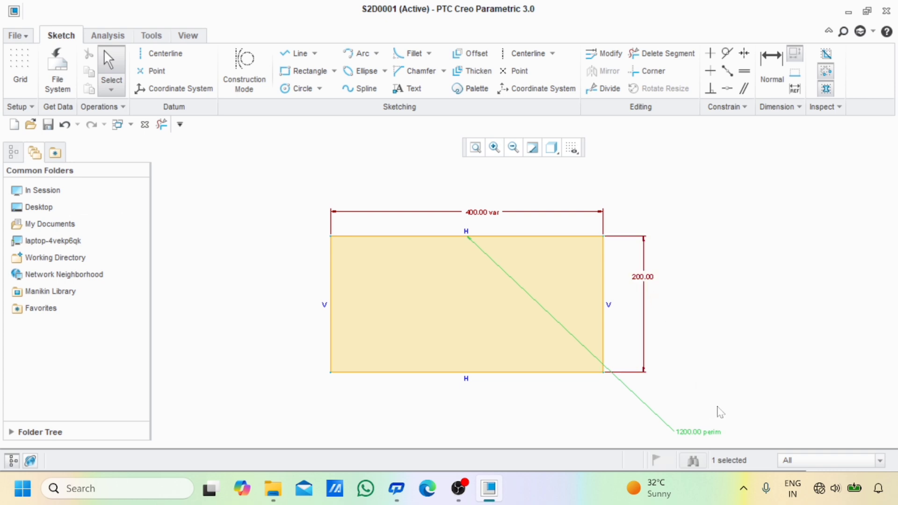
- Delete the rectangle with Delete Segment and sketch a circle with a radius of about 173 in its place
left_click(661, 54)
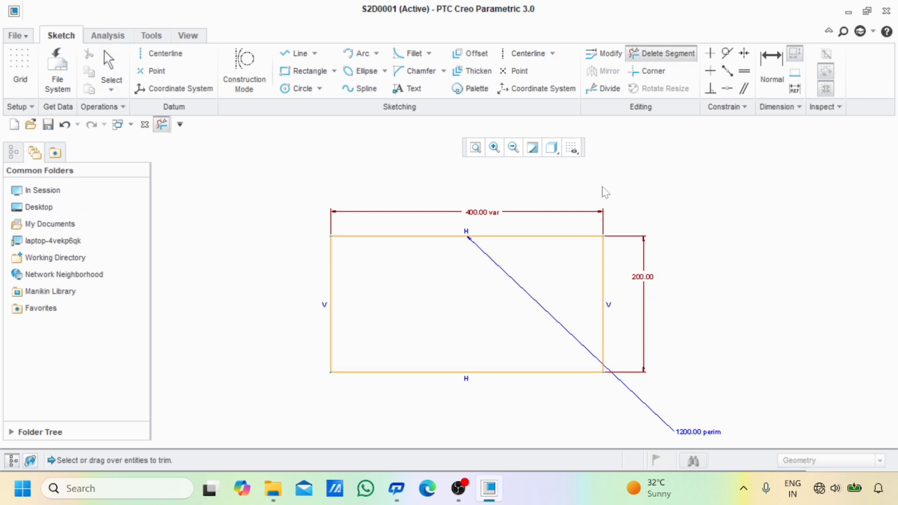
mouse_move(599, 184)
left_mouse_down()
mouse_move(538, 361)
mouse_move(597, 314)
mouse_move(312, 299)
mouse_move(361, 294)
left_mouse_up()
left_click(303, 89)
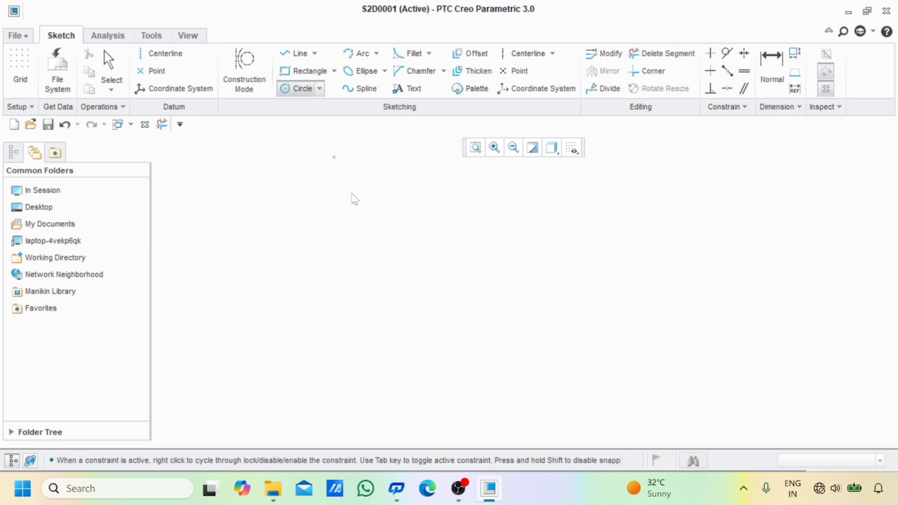
left_click(389, 287)
left_click(495, 349)
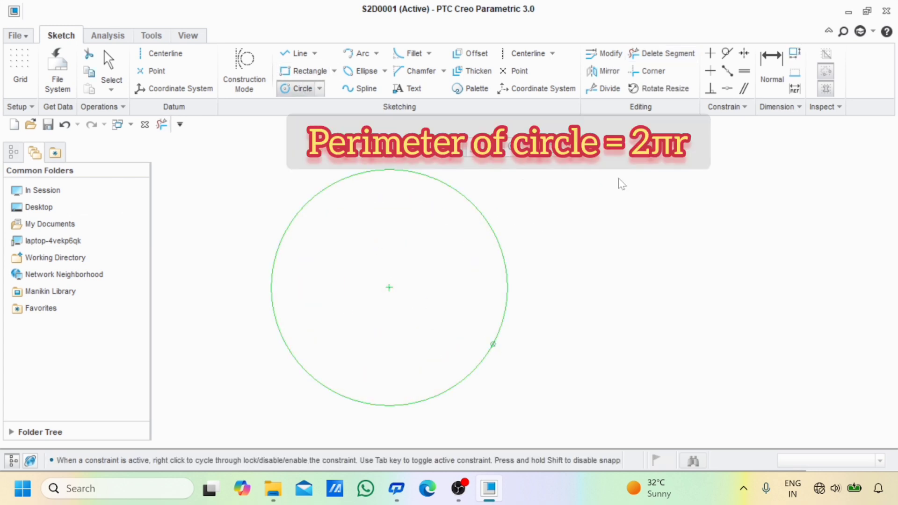
- Add a radius dimension to the circle and set it to 200
left_click(771, 70)
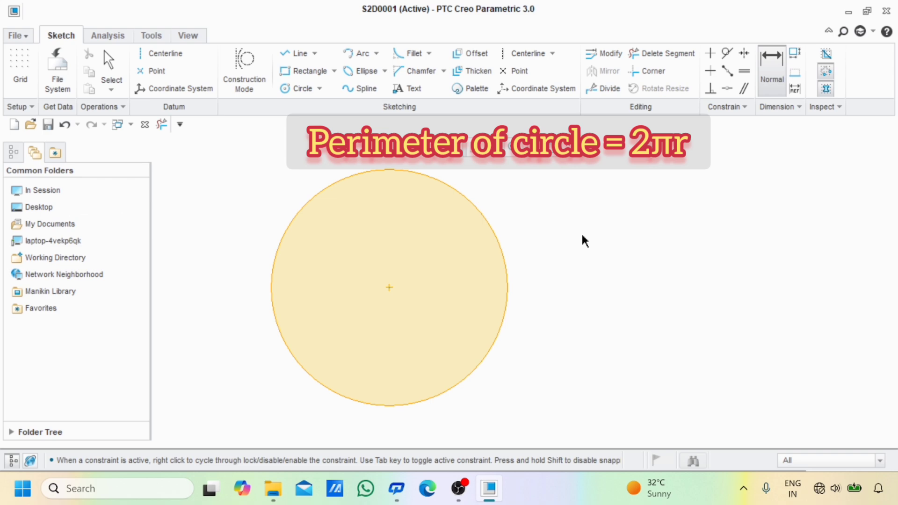
left_click(506, 260)
middle_click(538, 256)
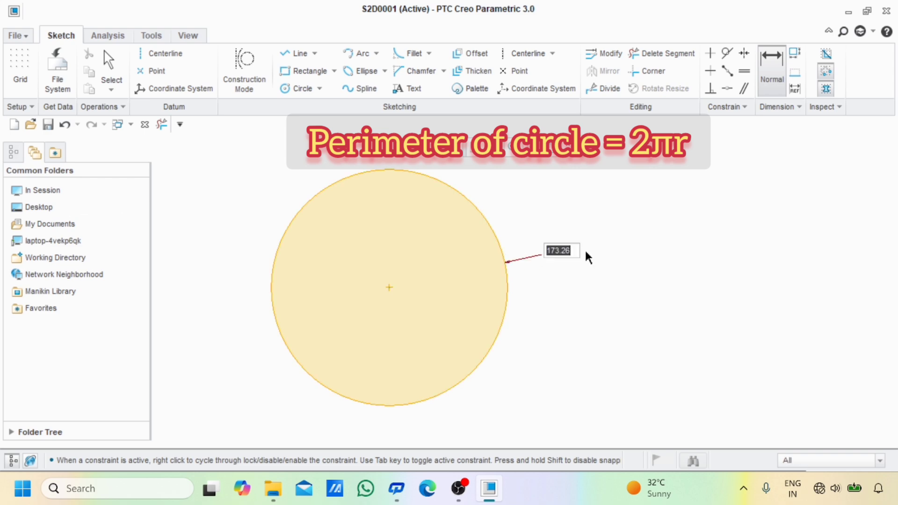
type("200")
key("Return")
mouse_move(590, 246)
middle_mouse_down()
mouse_move(496, 287)
mouse_move(490, 263)
mouse_move(500, 261)
middle_mouse_up()
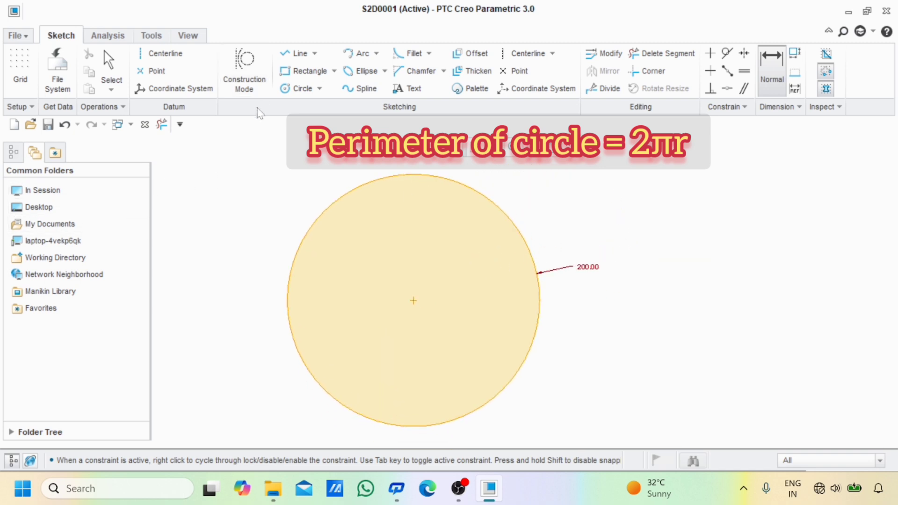
key("Escape")
- Add a perimeter dimension to the circle with its radius as the driven dimension, and place the label outside the circle
left_click_drag(249, 150, 598, 438)
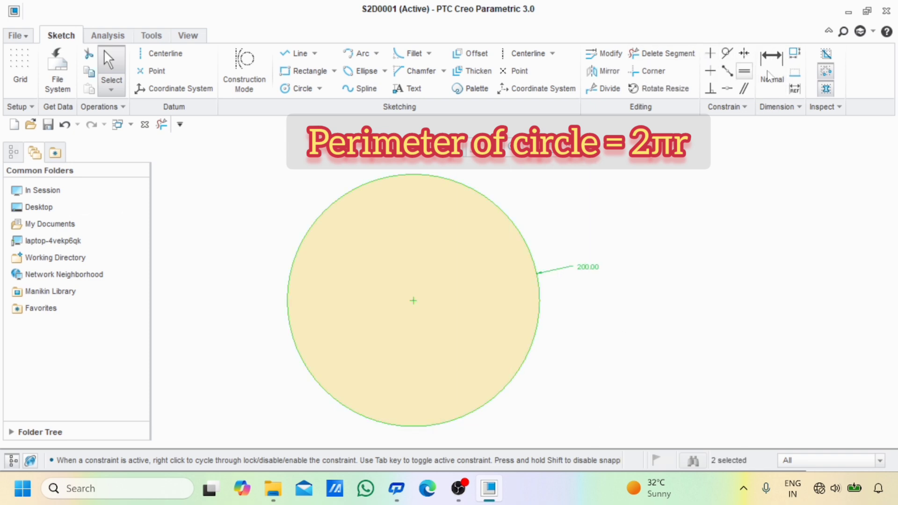
left_click(796, 55)
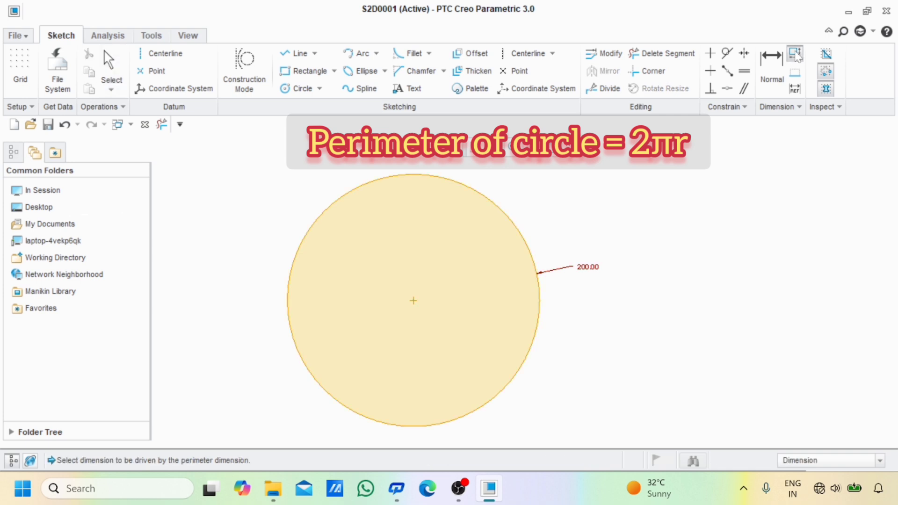
left_click(593, 267)
left_click(591, 269)
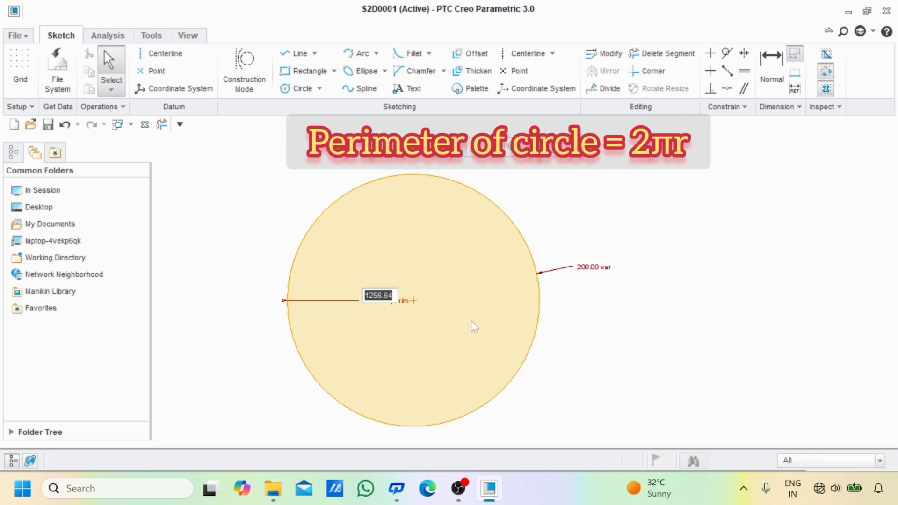
middle_click(484, 319)
left_click_drag(387, 303, 630, 368)
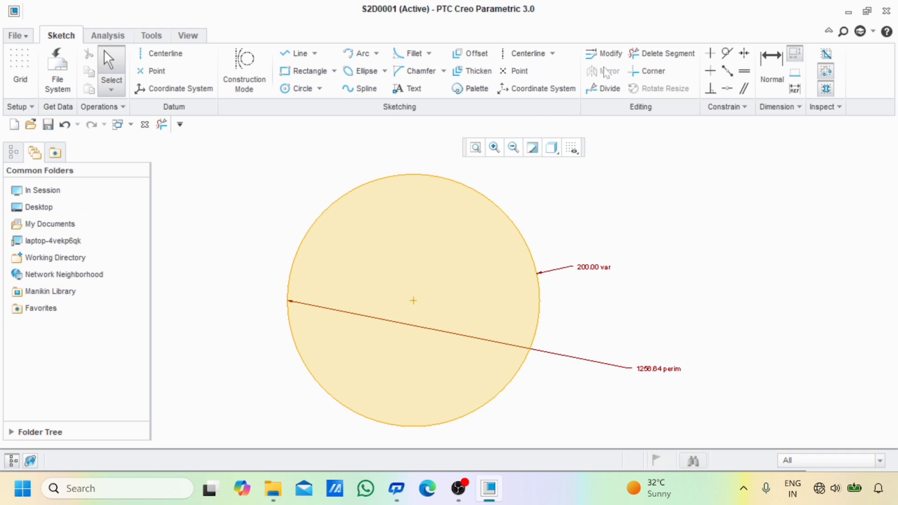
- Delete the circle with Delete Segment and sketch a rectangle about 492 wide in its place
left_click(655, 53)
mouse_move(592, 178)
left_mouse_down()
mouse_move(405, 249)
mouse_move(277, 325)
mouse_move(523, 307)
mouse_move(533, 338)
left_mouse_up()
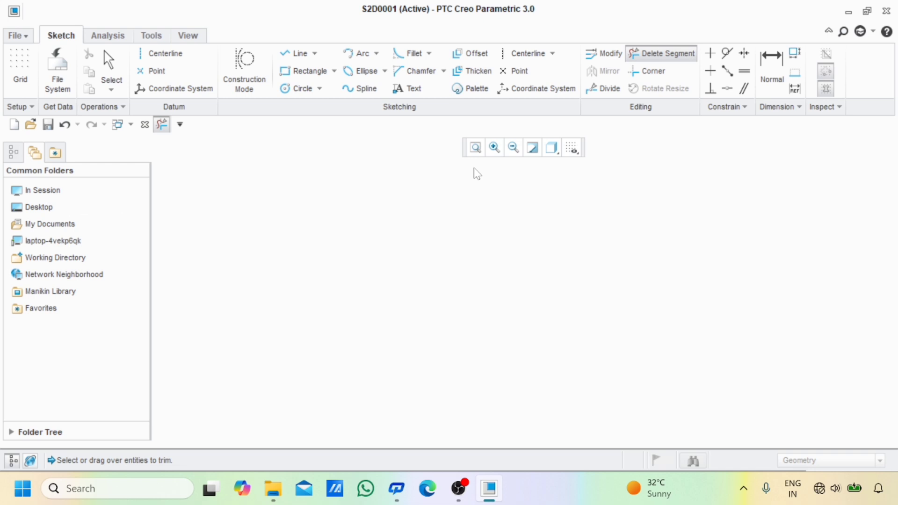
left_click(306, 71)
left_click(306, 237)
left_click(479, 335)
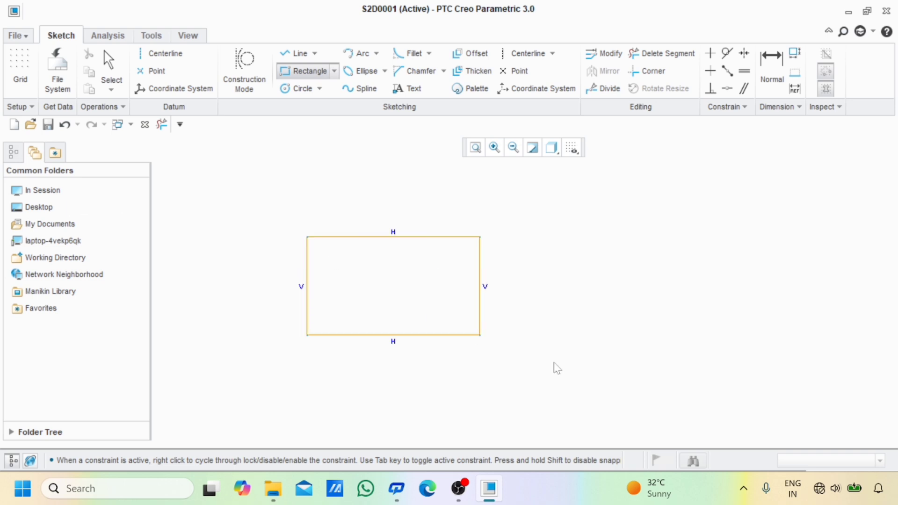
left_click(617, 388)
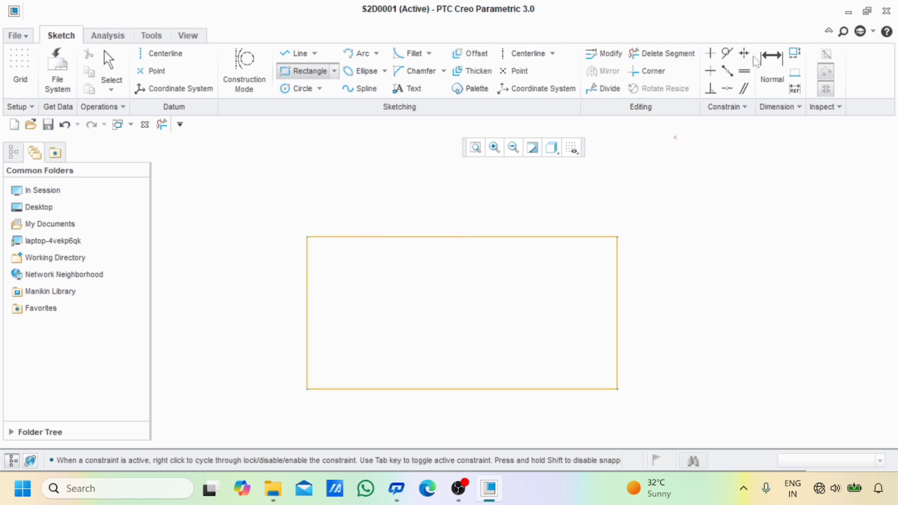
- Add a width dimension above the rectangle's upper edge and set it to 250
left_click(771, 65)
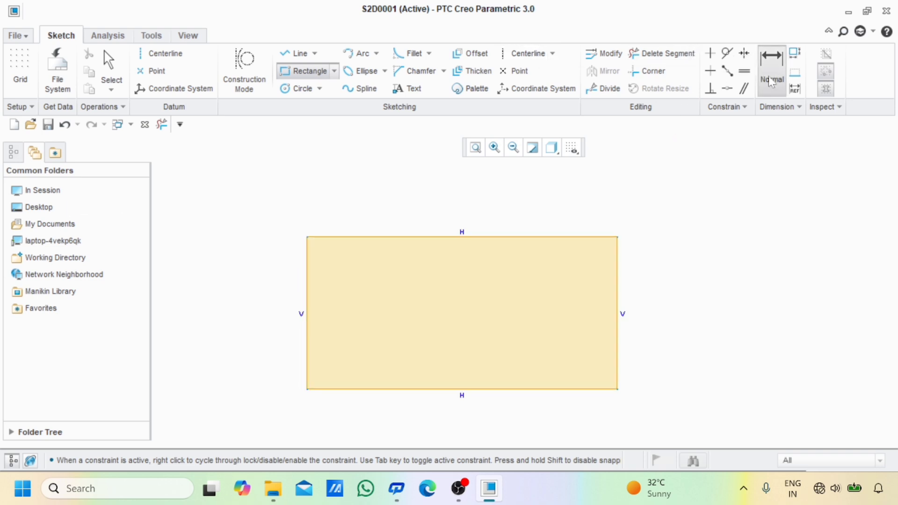
left_click(497, 236)
middle_click(491, 216)
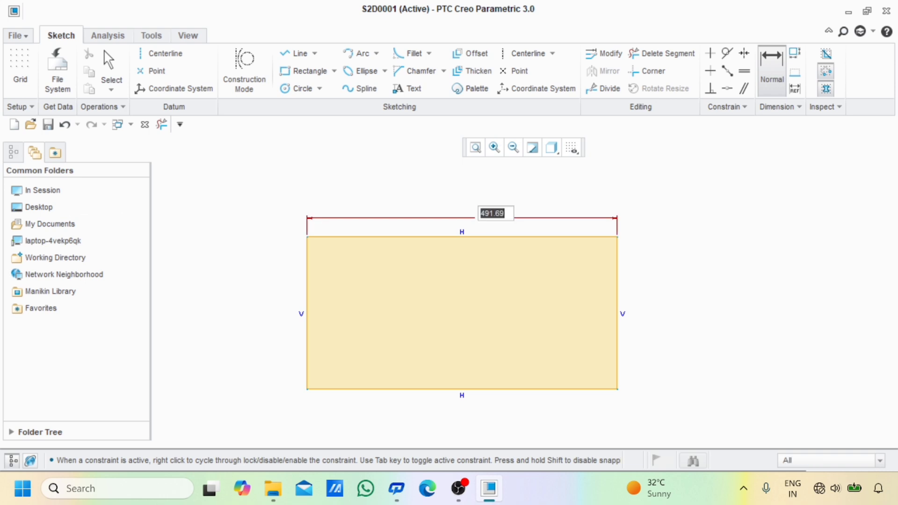
type("250")
key("Return")
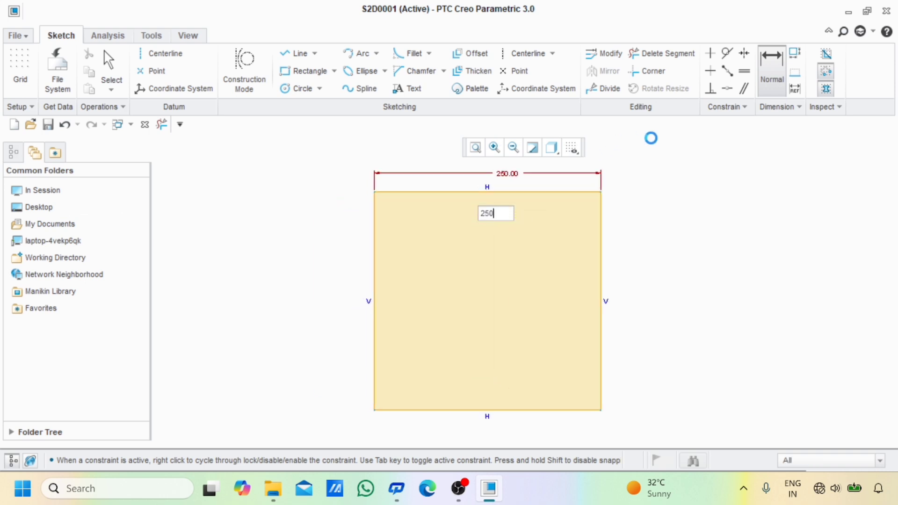
- Add a height dimension beside the rectangle's right edge and set it to 100
left_click(761, 82)
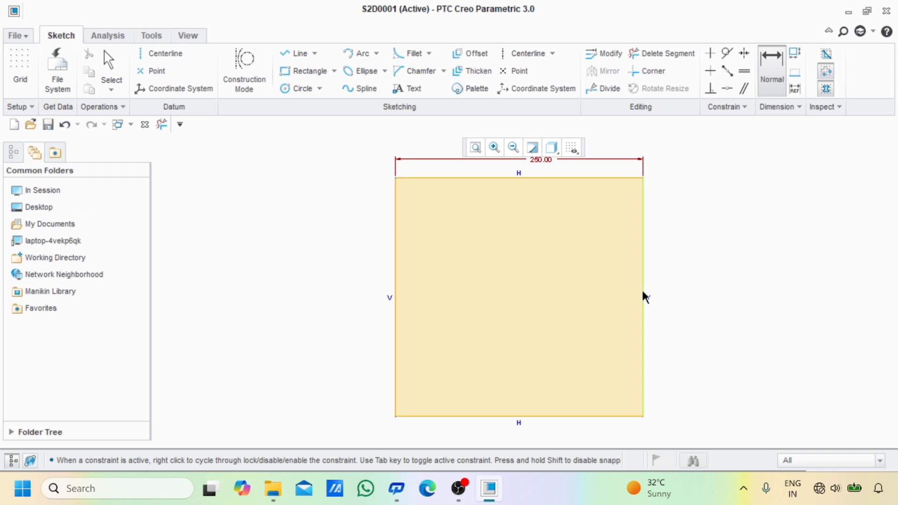
middle_click(672, 290)
type("1")
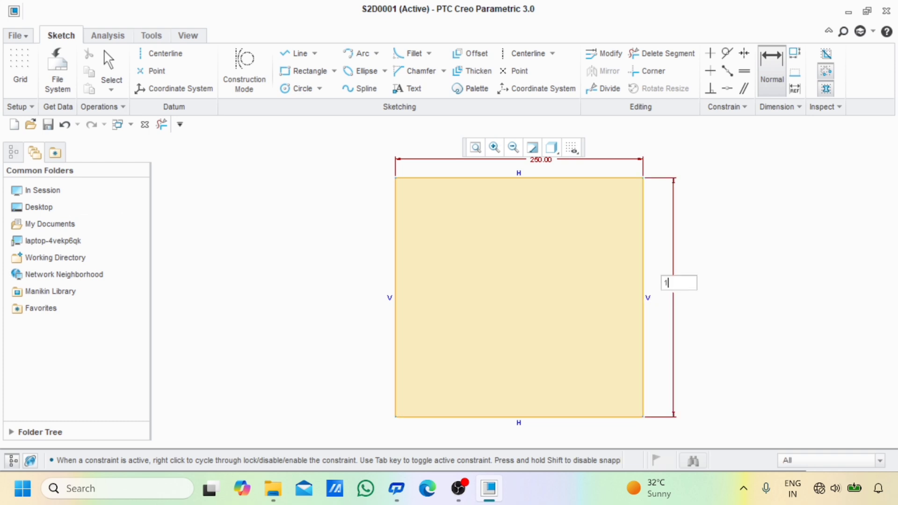
type("00")
key("Return")
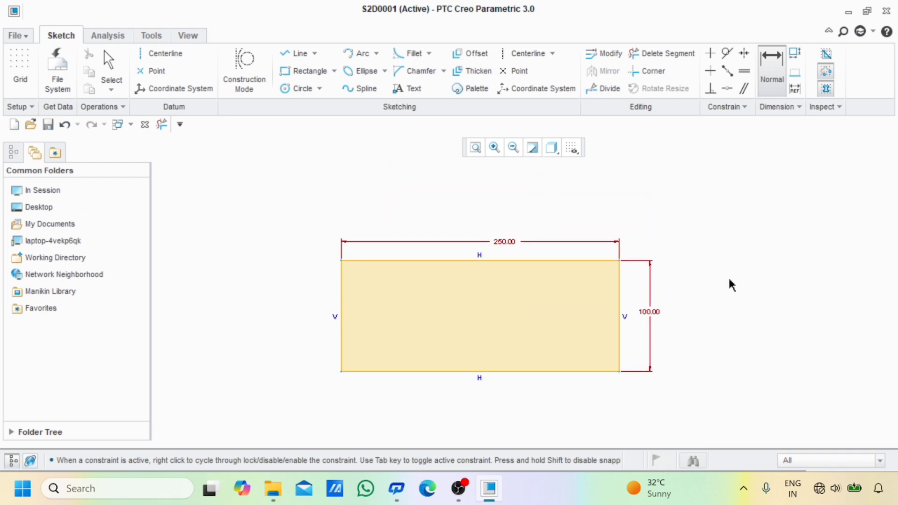
- Change the rectangle's height dimension to 120
left_click(656, 314)
double_click(655, 313)
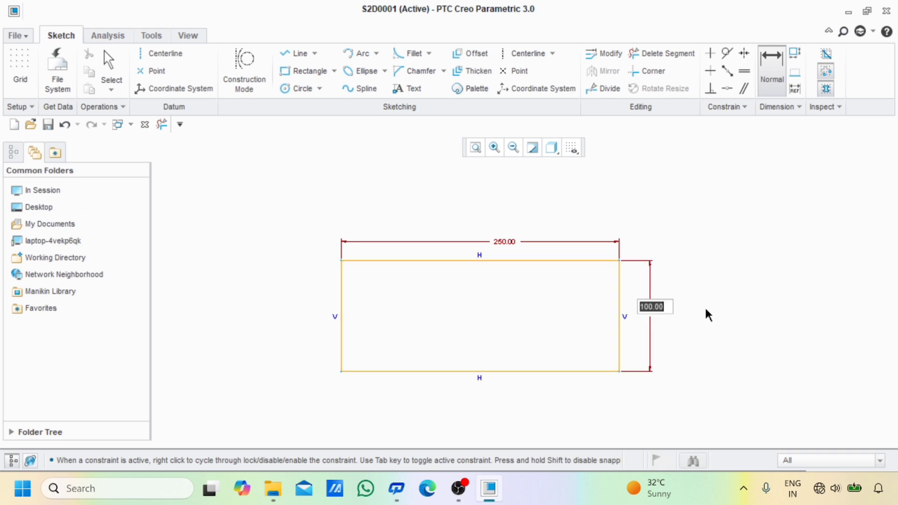
type("120")
key("Return")
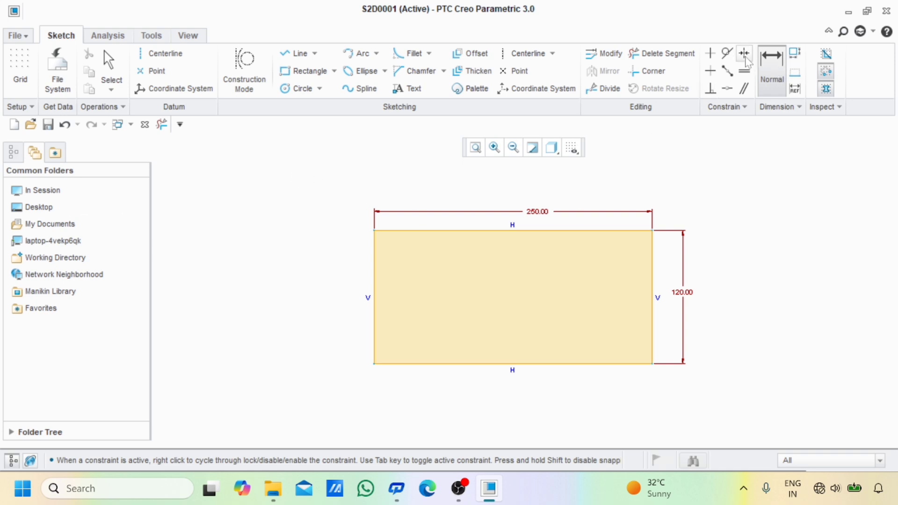
- Add a reference dimension below the rectangle's lower edge and try to modify its value
left_click(794, 88)
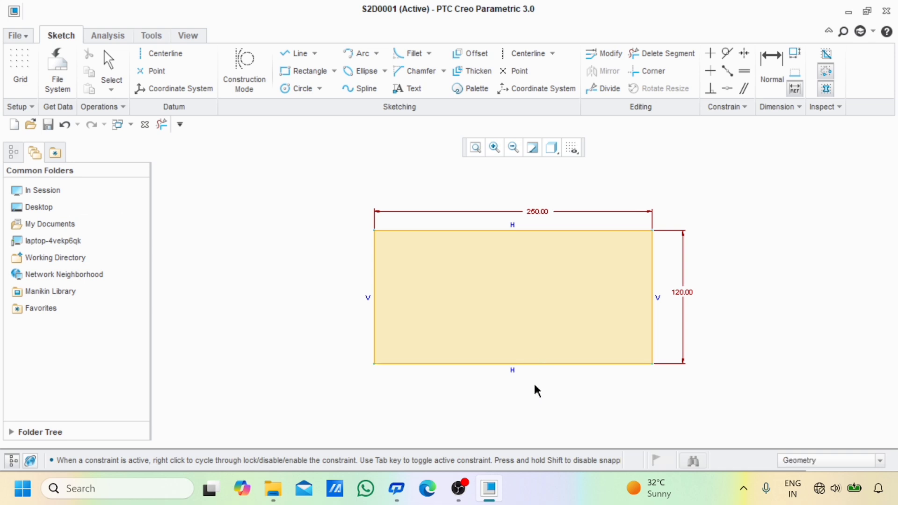
middle_click(534, 385)
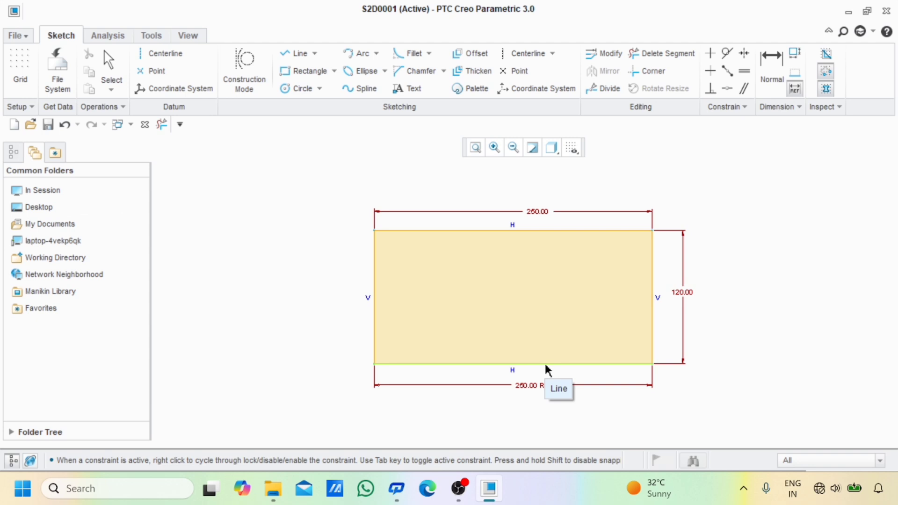
double_click(529, 385)
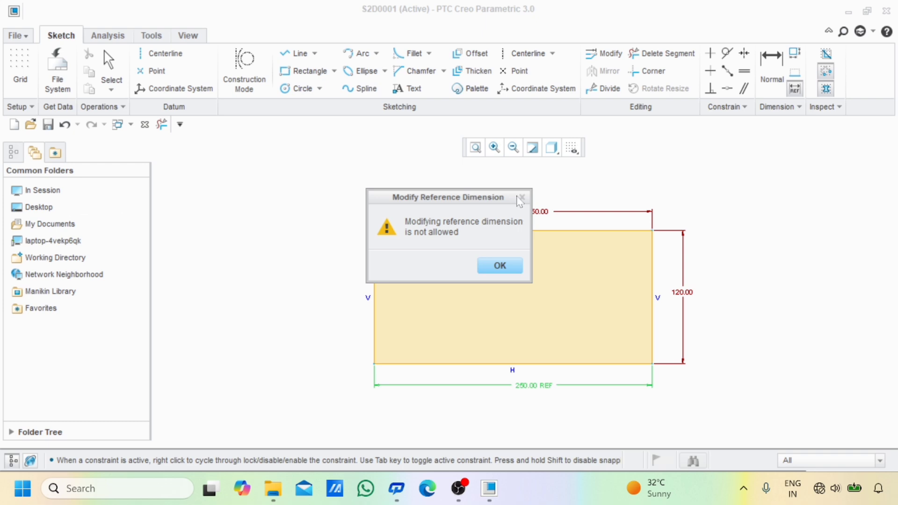
left_click(509, 268)
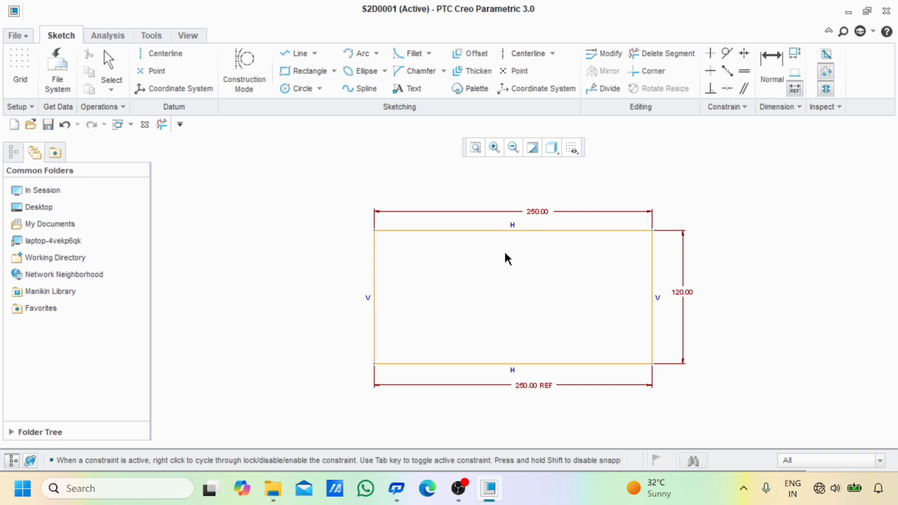
- Delete the rectangle with Delete Segment and sketch a new rectangle about 332 wide in its place
left_click(639, 53)
mouse_move(612, 188)
left_mouse_down()
mouse_move(343, 306)
mouse_move(740, 272)
mouse_move(567, 352)
mouse_move(600, 374)
mouse_move(647, 367)
left_mouse_up()
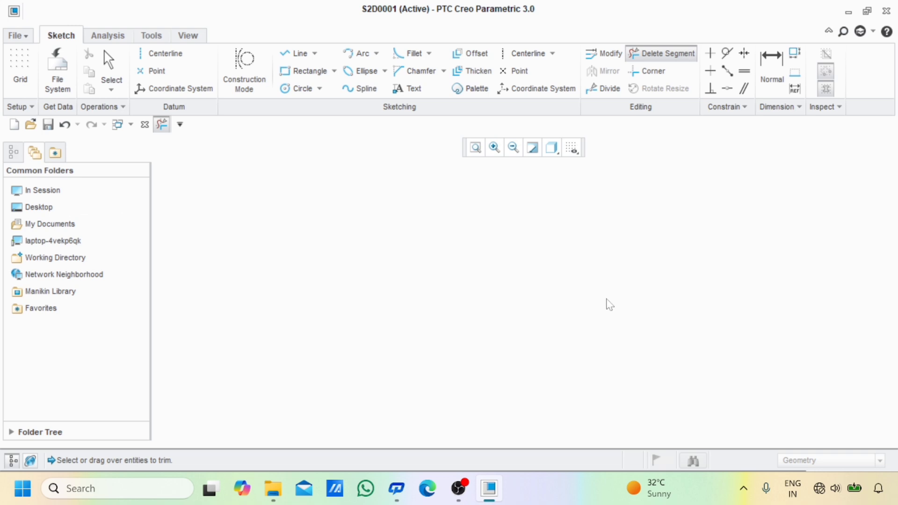
middle_click(591, 302)
left_click(304, 70)
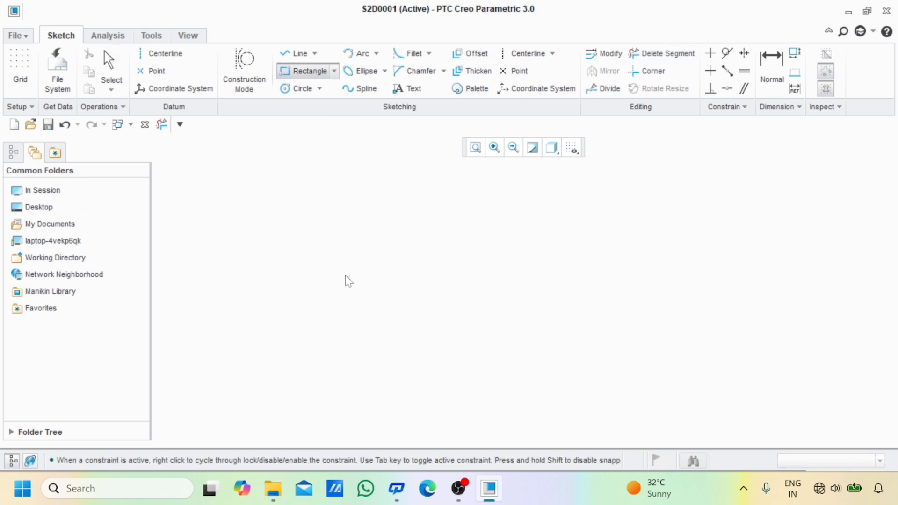
left_click(326, 261)
left_click(694, 414)
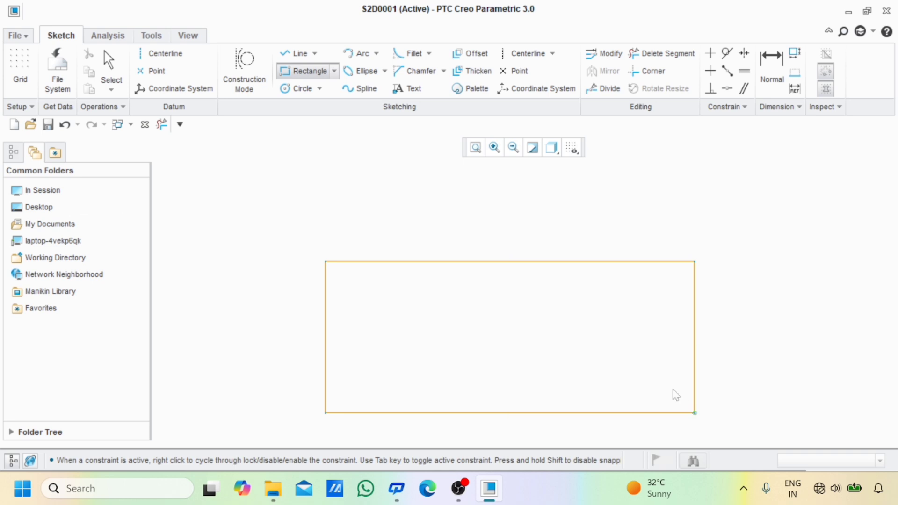
mouse_move(666, 378)
middle_mouse_down()
mouse_move(615, 340)
mouse_move(653, 342)
middle_mouse_up()
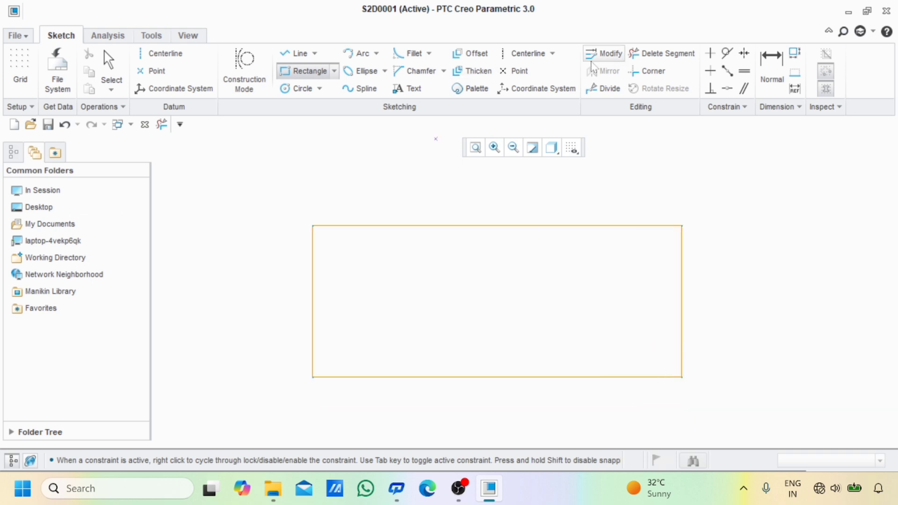
- Dimension the new rectangle's upper edge and set its width to 300
left_click(772, 70)
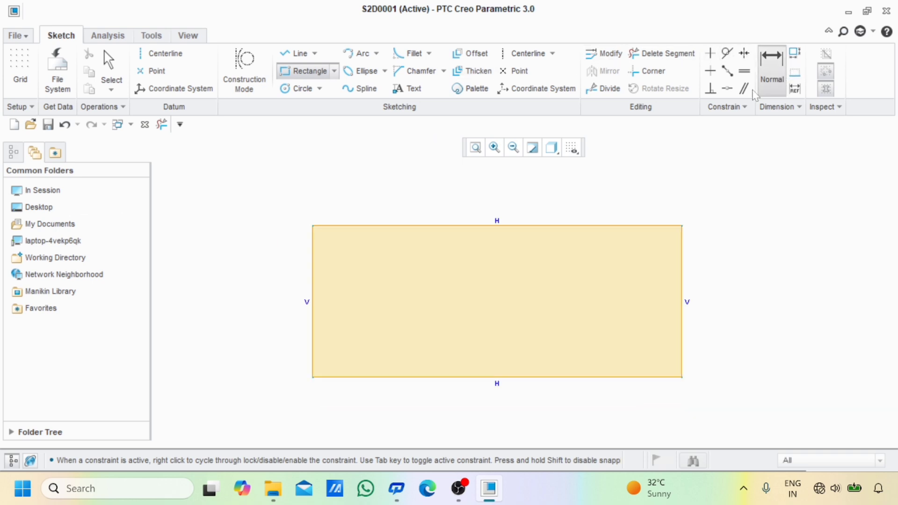
middle_click(541, 203)
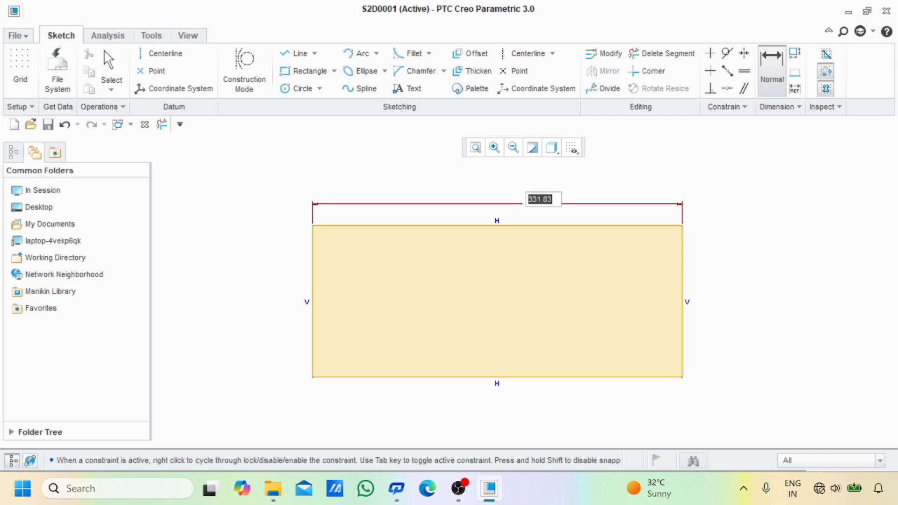
type("300")
key("Return")
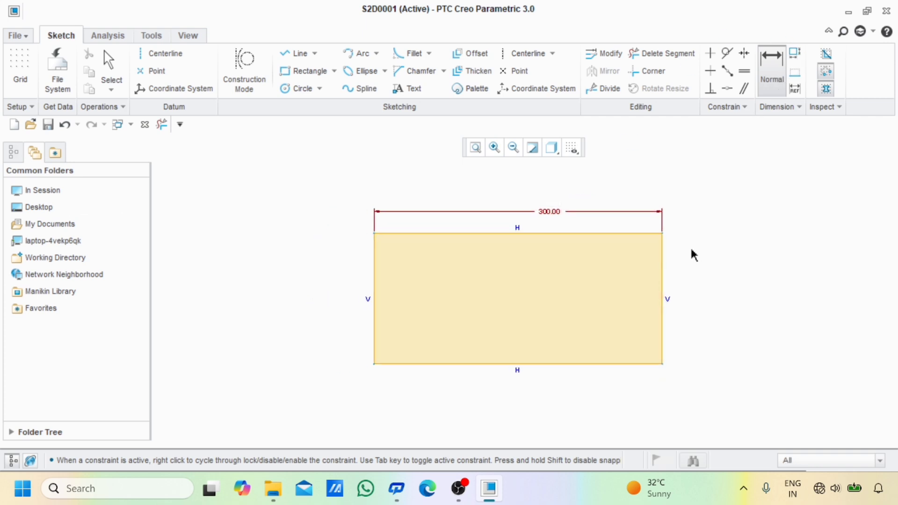
- Dimension the new rectangle's right edge, set its height to 200, and leave the dimension command
left_click(660, 276)
middle_click(684, 280)
type("200")
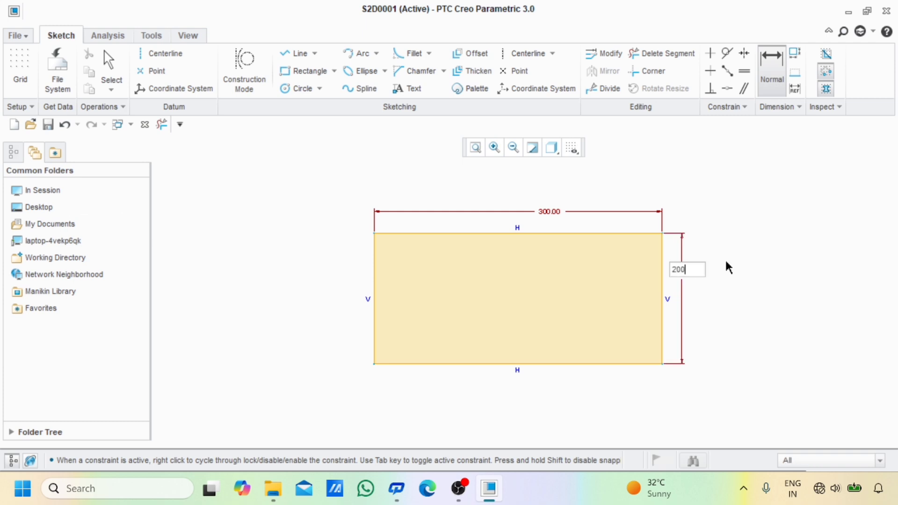
key("Return")
middle_click_drag(745, 254, 728, 266)
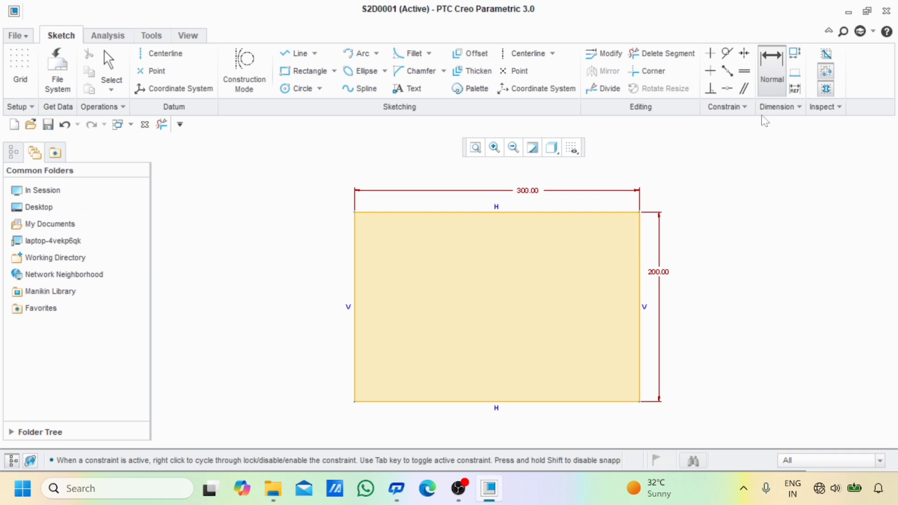
key("Escape")
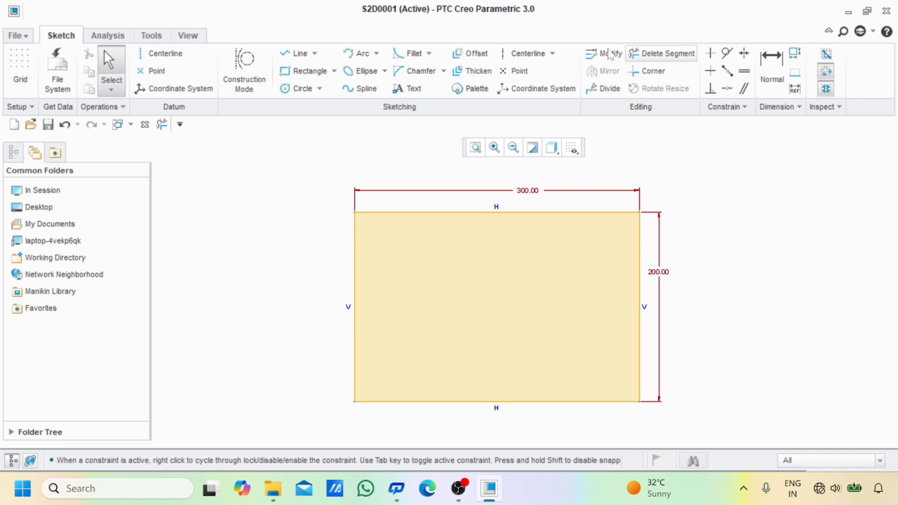
- Offset the rectangle's upper edge outward as a single edge, using an offset value of -20
left_click(465, 55)
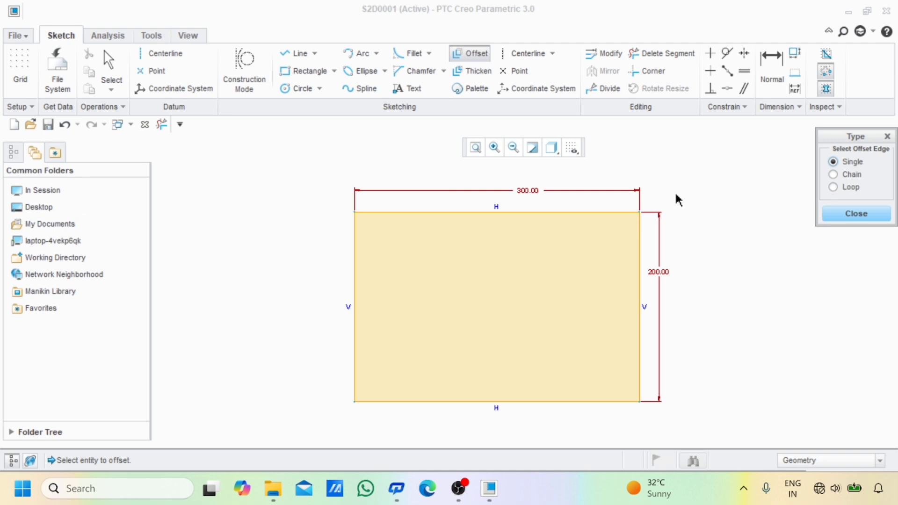
left_click(504, 212)
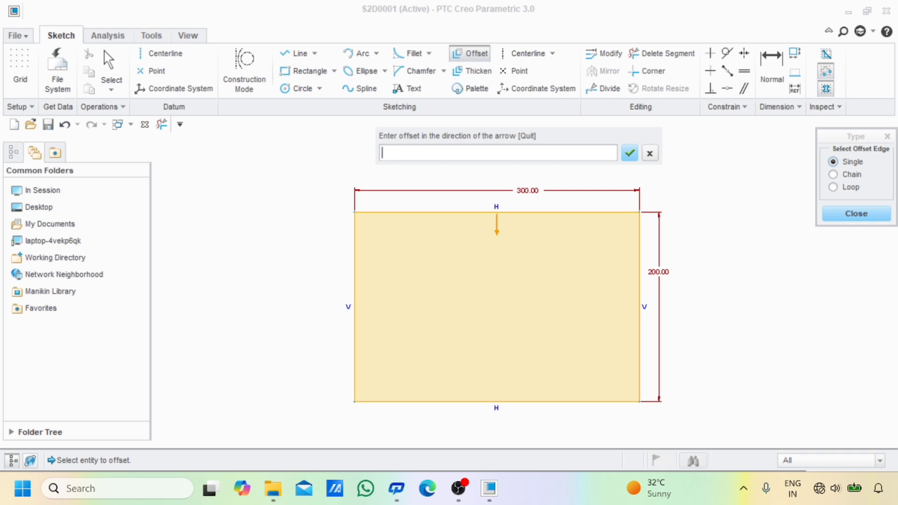
type("-20")
left_click(630, 153)
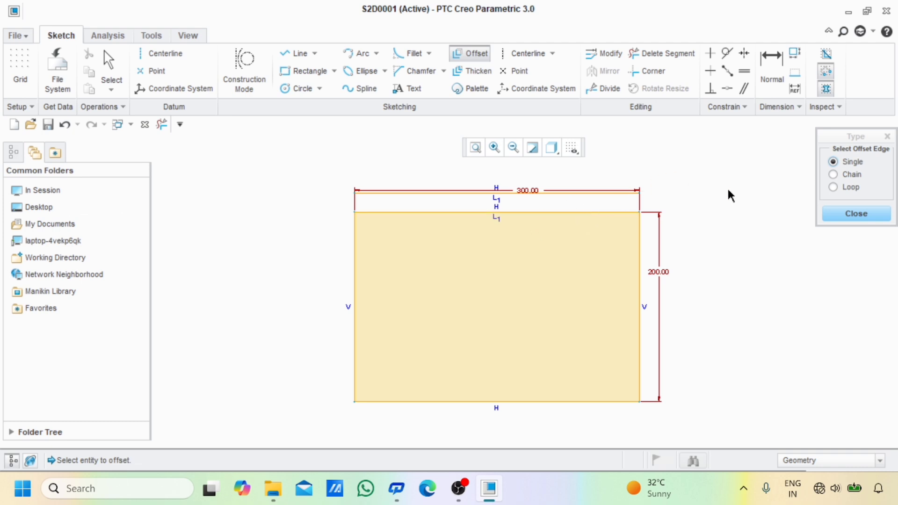
- Offset the rectangle's right and lower edges outward as a chain, using an offset value of -30
left_click(847, 175)
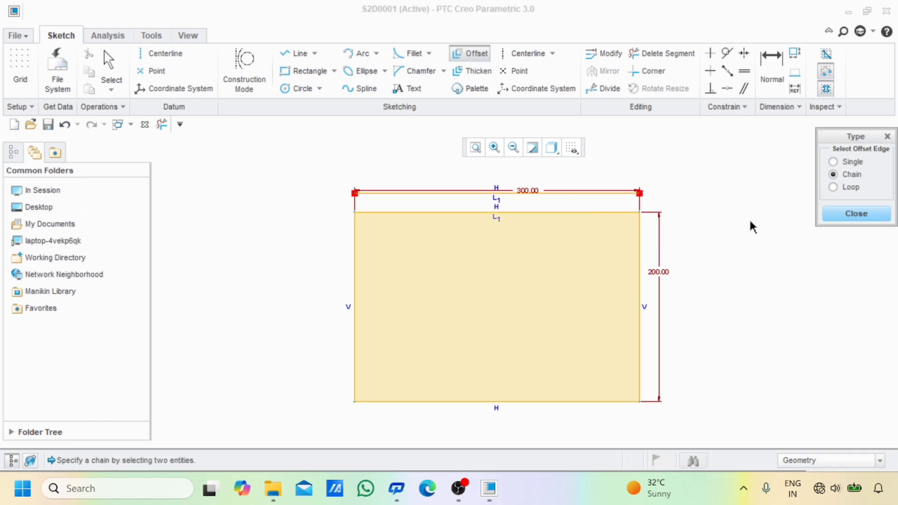
left_click(640, 256)
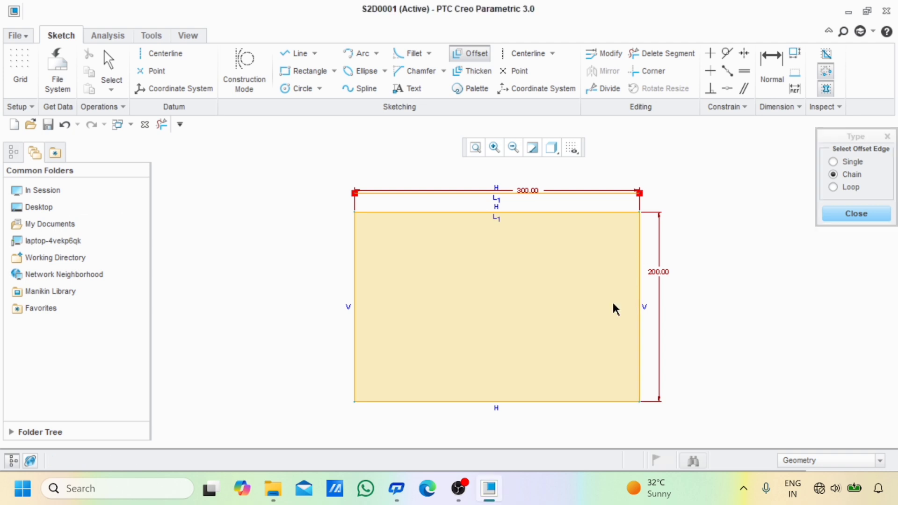
left_click(557, 401)
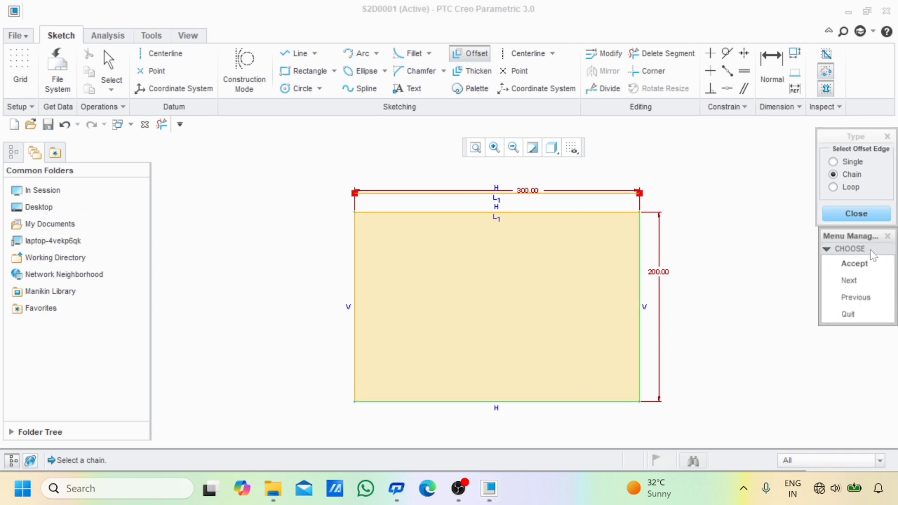
left_click(854, 263)
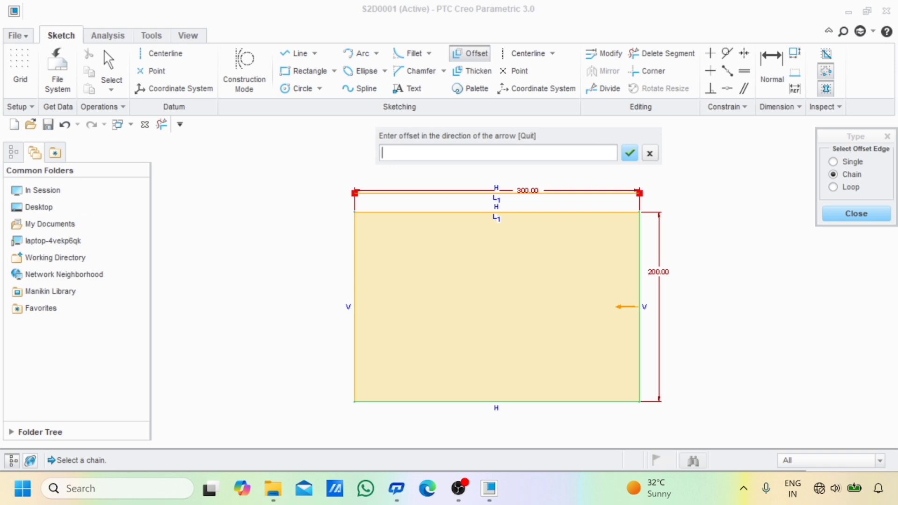
type("-30")
left_click(631, 153)
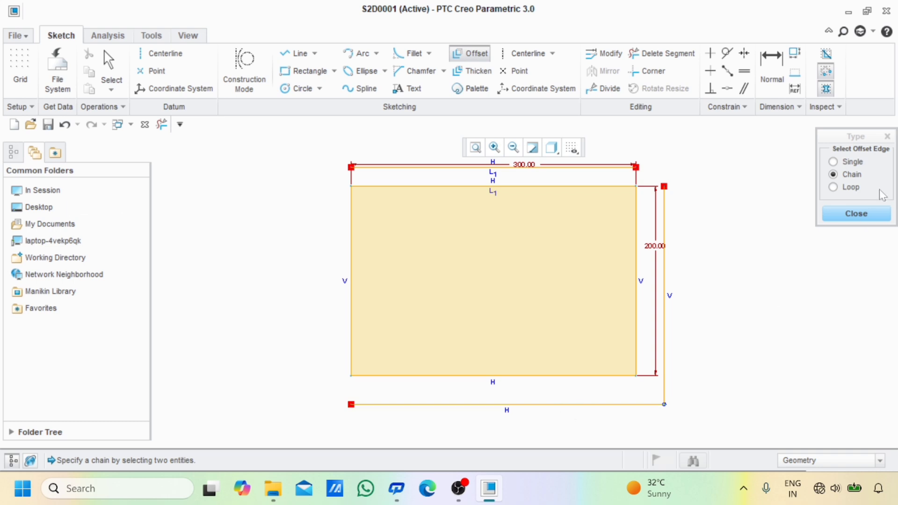
- Offset the whole rectangle inward as a loop by 20 and finish the Offset command
left_click(847, 188)
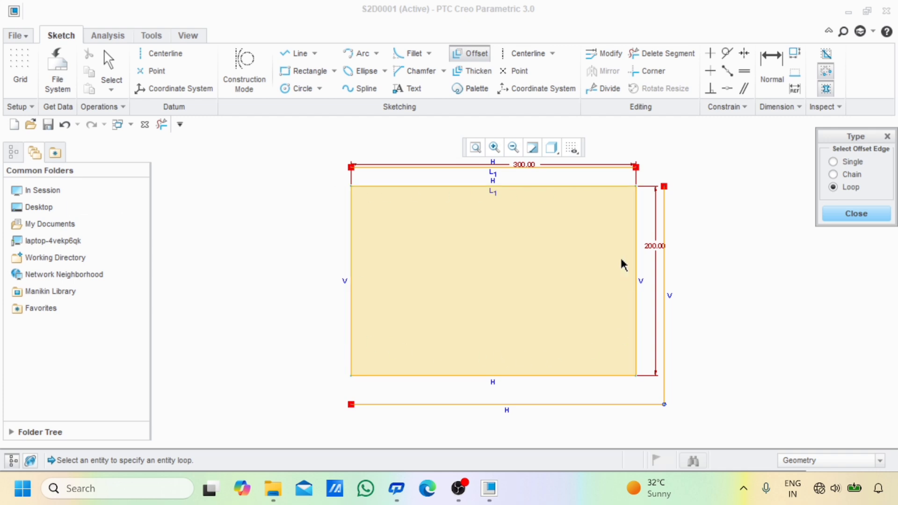
left_click(550, 189)
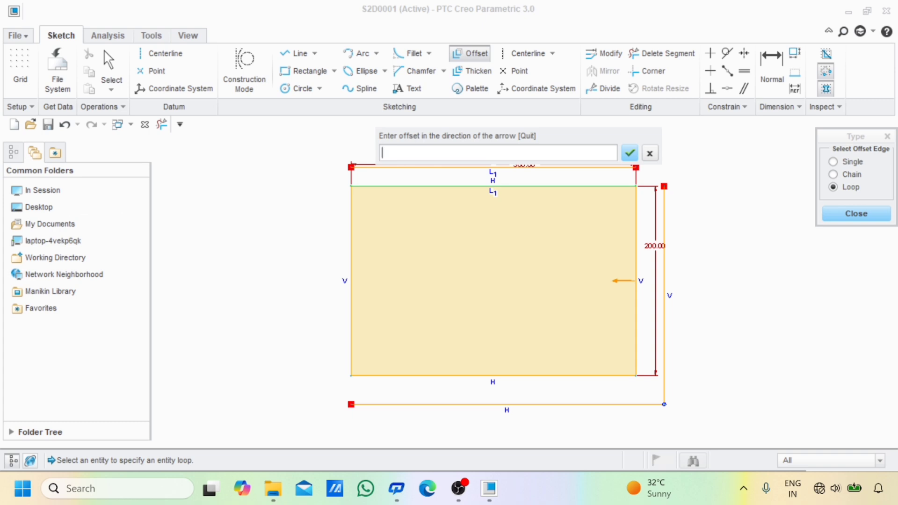
type("20")
key("Return")
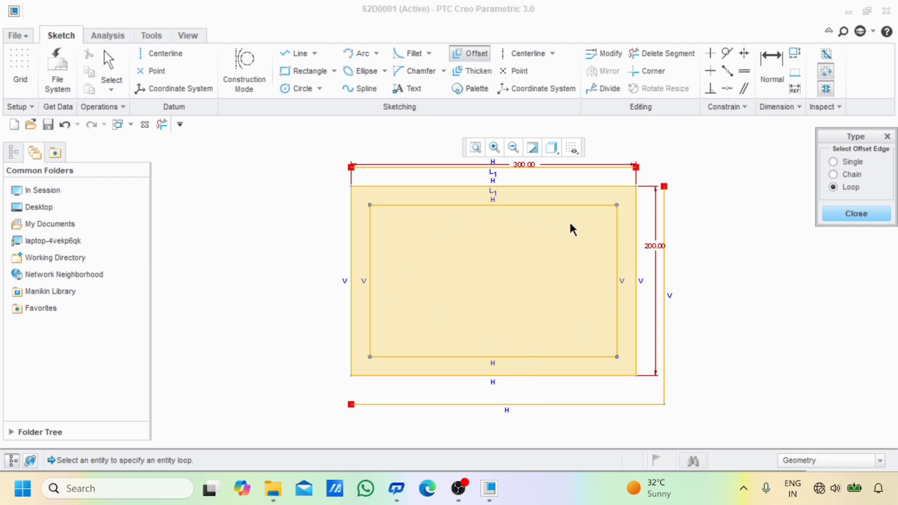
left_click(861, 217)
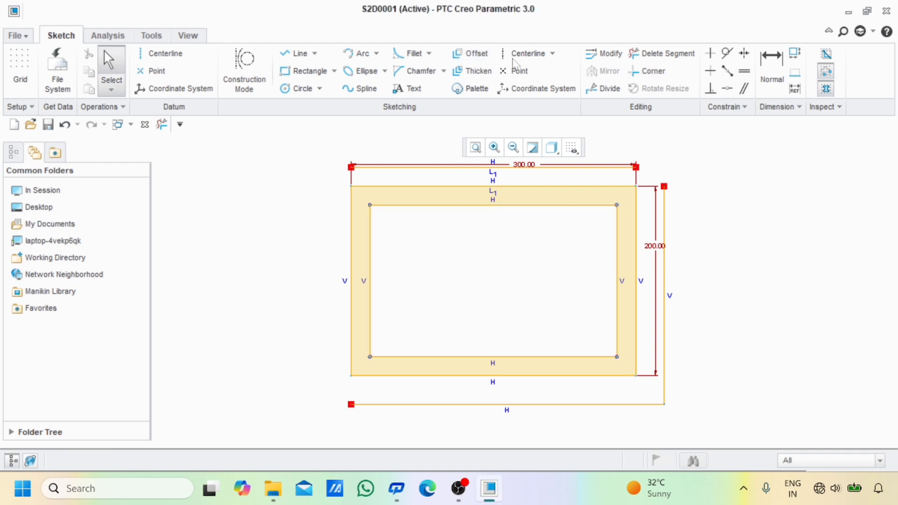
- Delete the rectangle with all its offset geometry and draw a single slanted line in the empty sketch
left_click(654, 53)
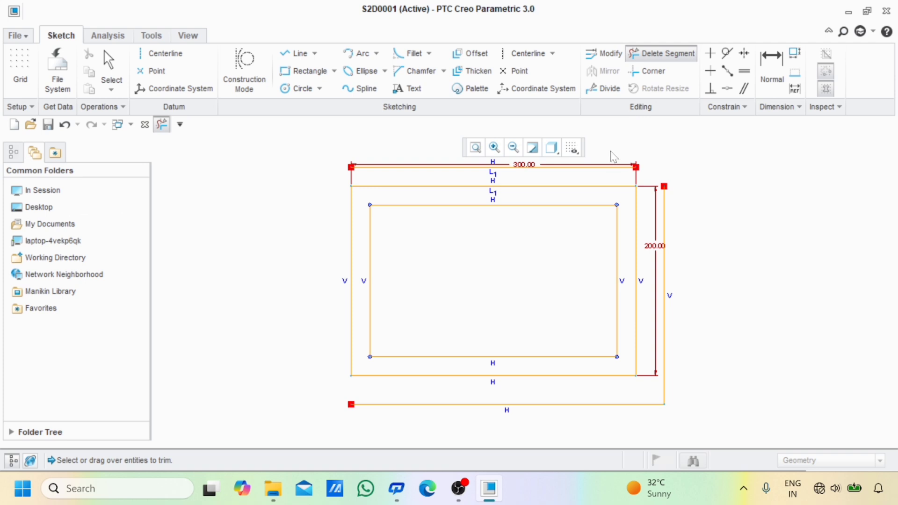
mouse_move(571, 265)
left_mouse_down()
mouse_move(345, 260)
mouse_move(674, 256)
mouse_move(567, 201)
mouse_move(549, 292)
mouse_move(503, 413)
mouse_move(520, 418)
left_mouse_up()
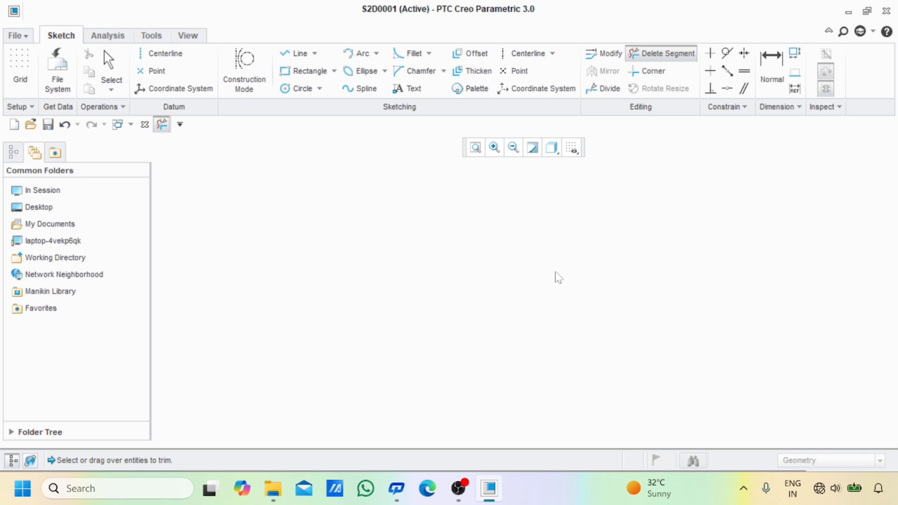
left_click(293, 53)
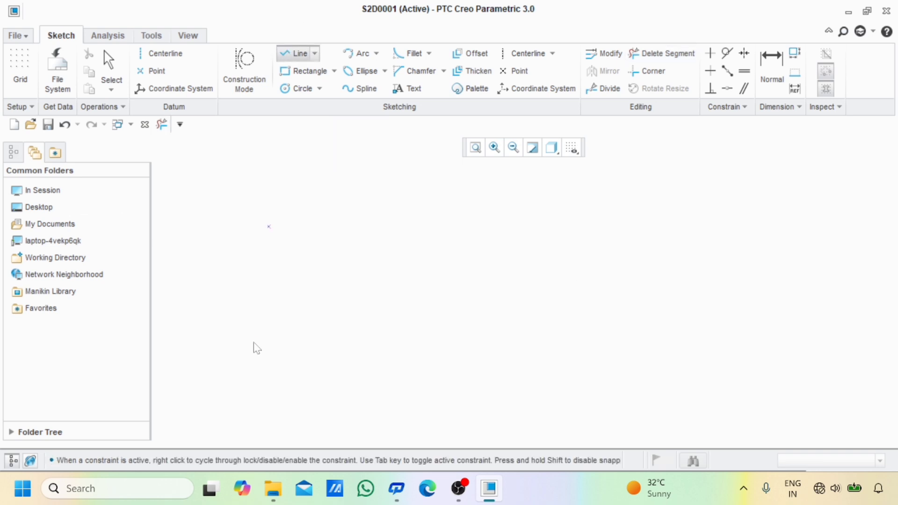
left_click(251, 338)
left_click(485, 213)
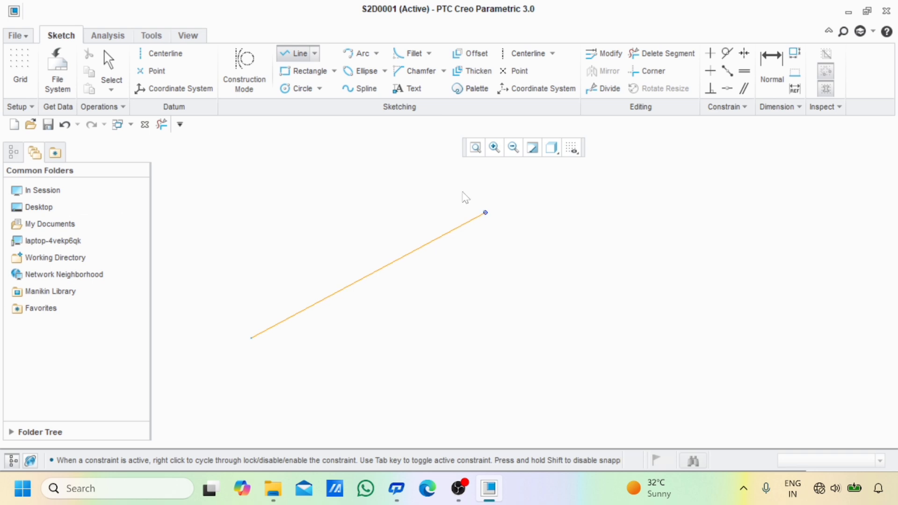
- Draw a second line over the slanted line and turn on the highlighting of overlapping geometry
left_click(289, 57)
left_click(486, 213)
left_click(290, 55)
middle_click(408, 175)
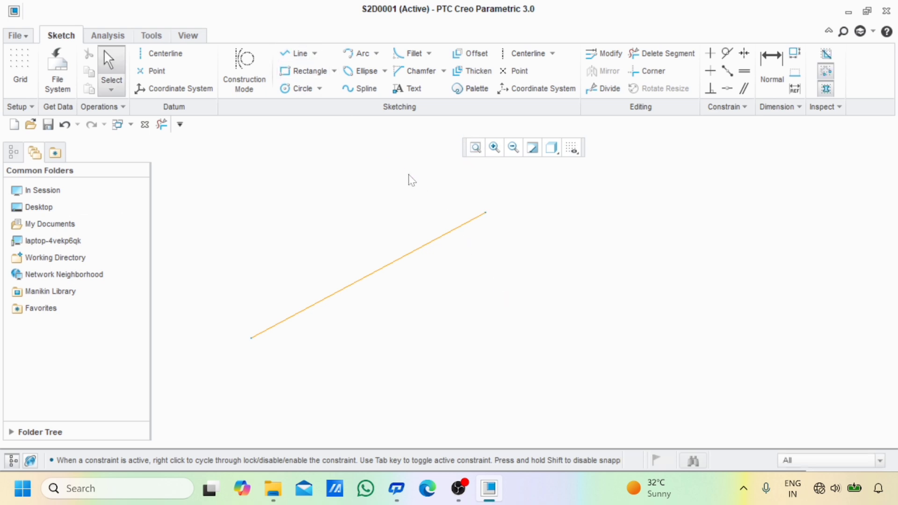
left_click(826, 55)
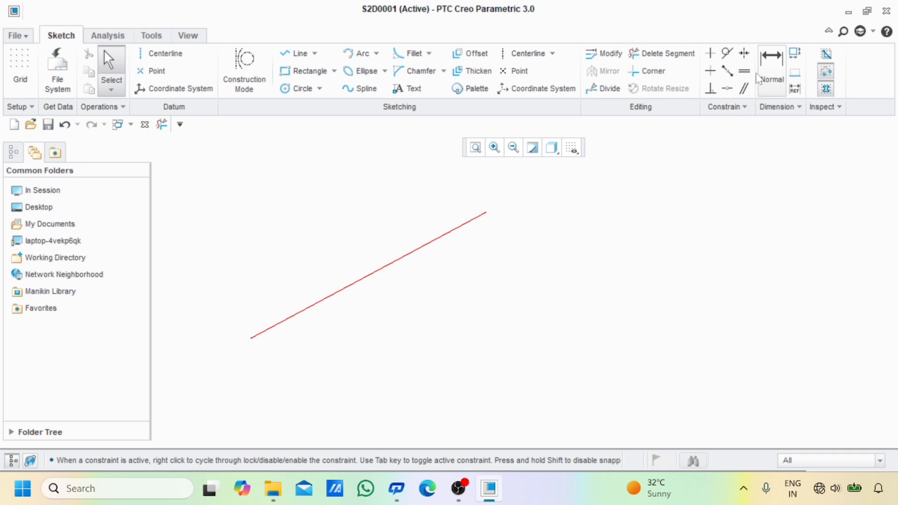
- Delete both overlapping slanted lines with Delete Segment
left_click(682, 55)
left_click_drag(407, 236, 339, 281)
left_click_drag(437, 237, 423, 279)
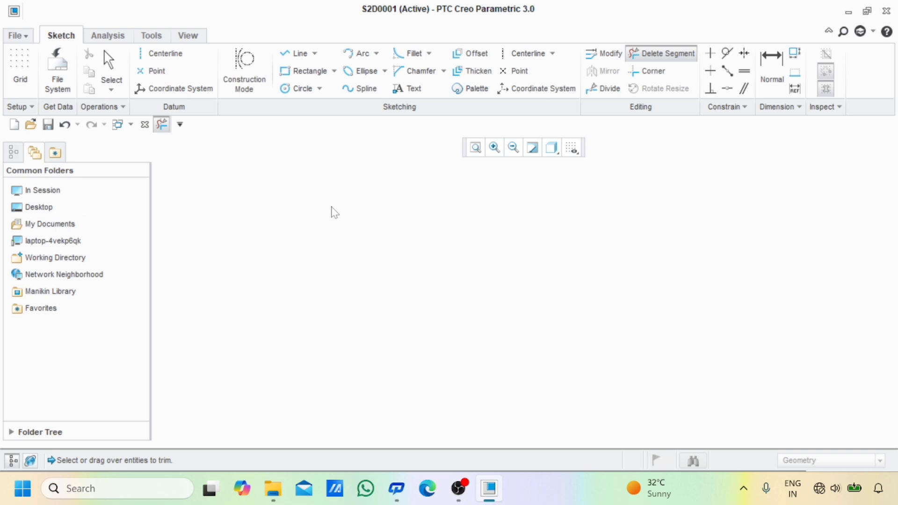
- Draw a rectangular outline from four lines, leaving a gap below its upper-left corner, and leave the Line command
left_click(299, 53)
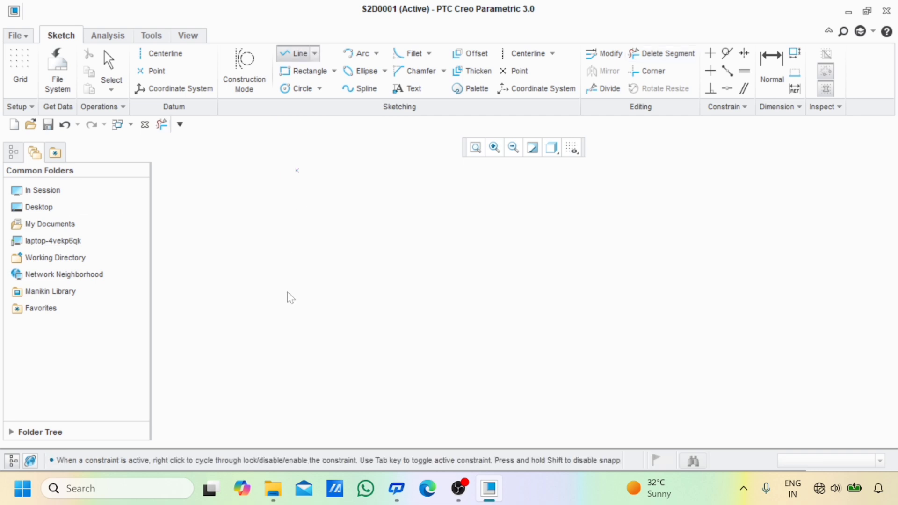
left_click(265, 238)
left_click(266, 404)
left_click(629, 407)
middle_click(628, 406)
left_click(628, 204)
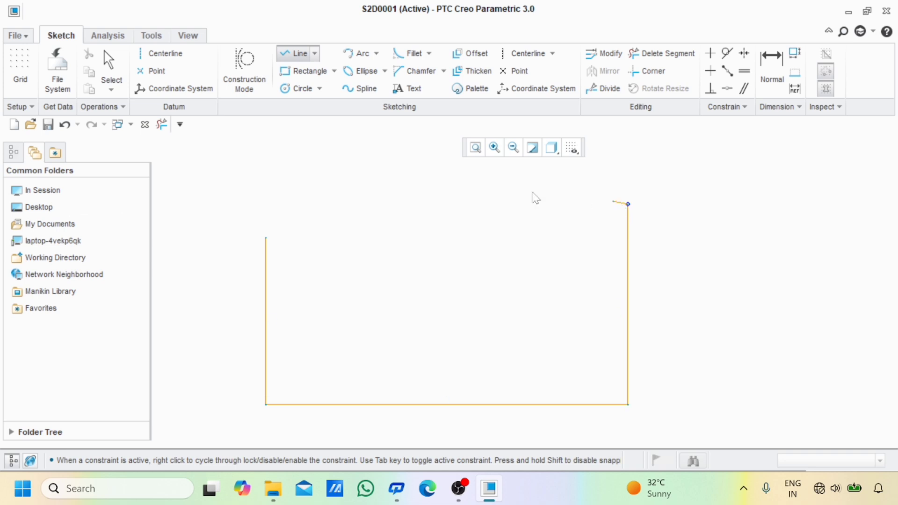
left_click(265, 204)
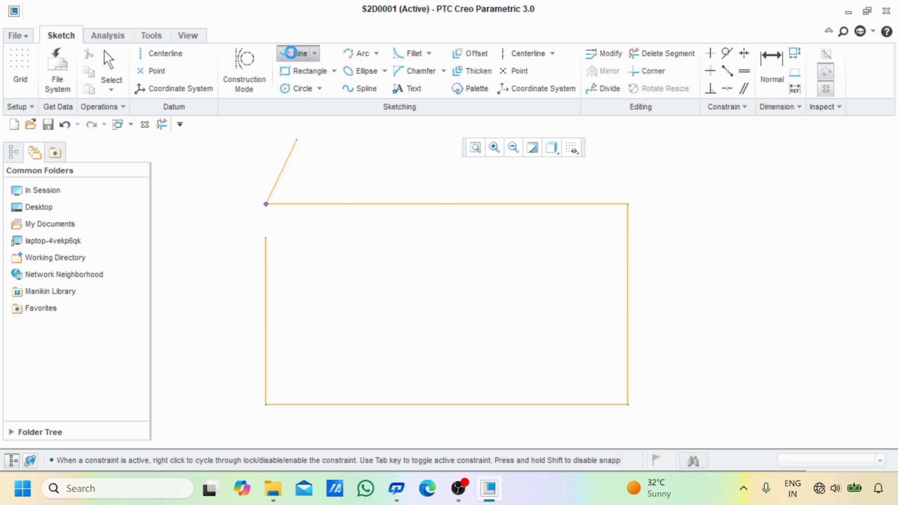
left_click(290, 53)
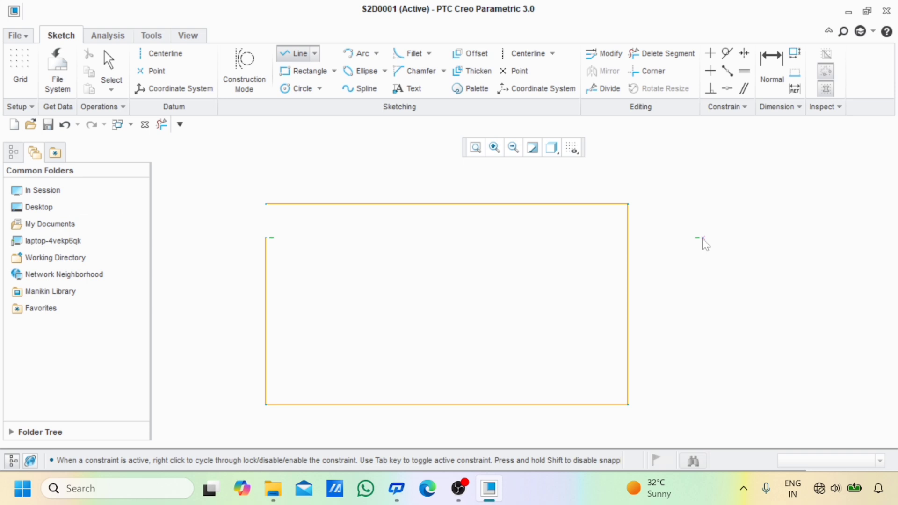
middle_click(705, 244)
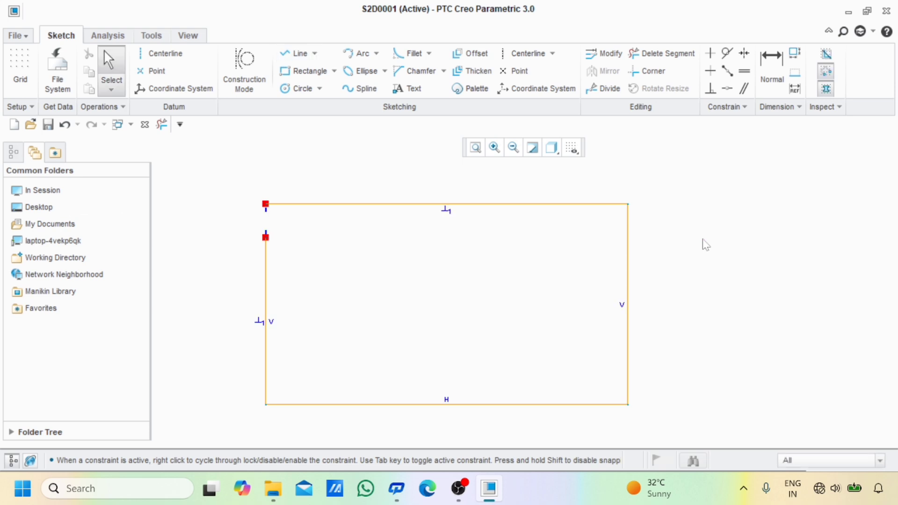
- Turn the highlighting of open ends off and back on for the outline with the gap
left_click(826, 71)
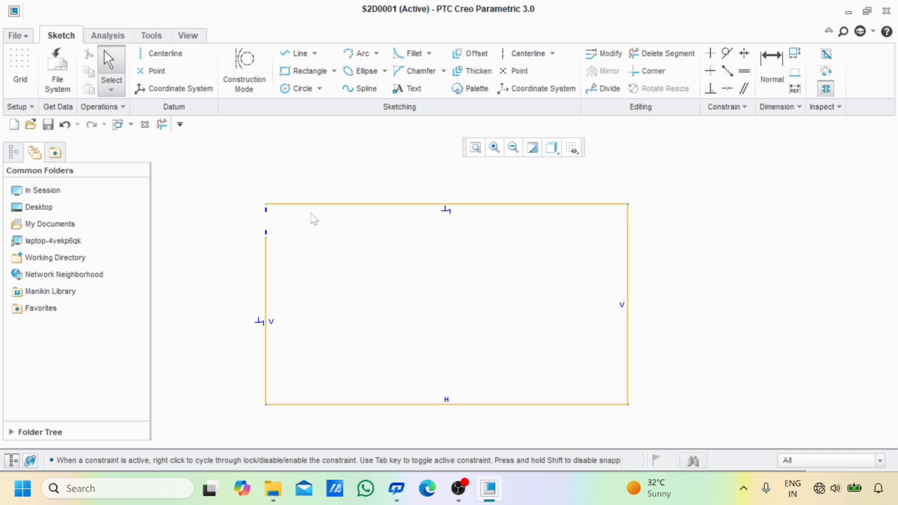
left_click(826, 72)
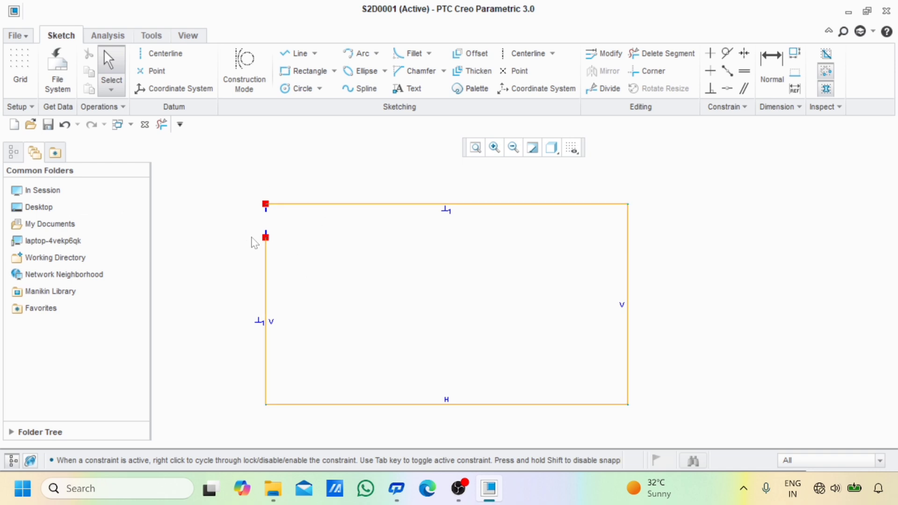
- Close the gap below the outline's upper-left corner with a vertical line and leave the Line command
left_click(295, 54)
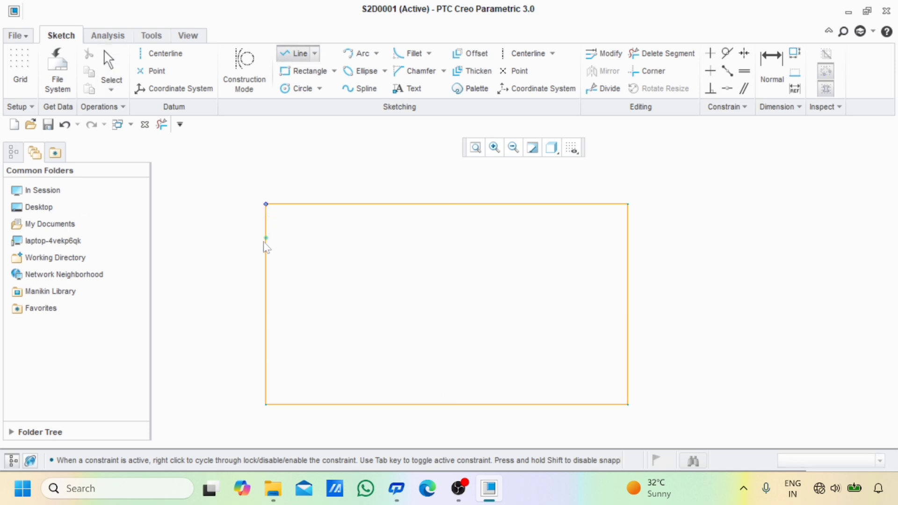
left_click(266, 238)
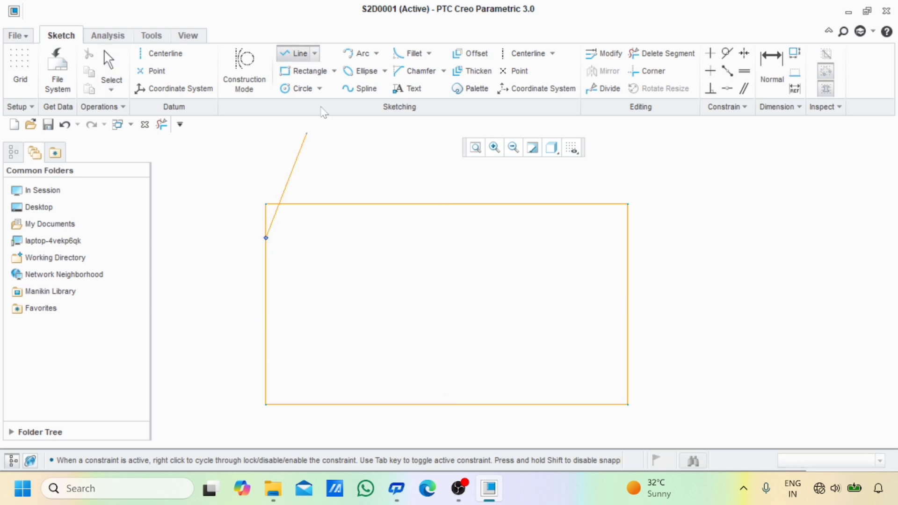
left_click(299, 53)
left_click(292, 56)
key("Escape")
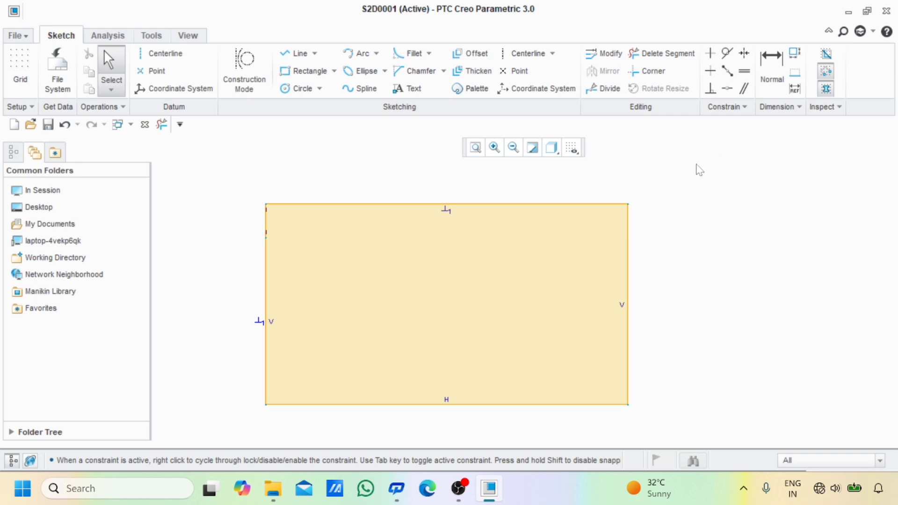
- Turn off the shading of closed loops and delete the whole rectangular outline
left_click(826, 88)
left_click(671, 56)
mouse_move(626, 148)
left_mouse_down()
mouse_move(249, 252)
mouse_move(359, 232)
mouse_move(282, 232)
mouse_move(251, 301)
mouse_move(398, 308)
mouse_move(528, 426)
mouse_move(682, 315)
left_mouse_up()
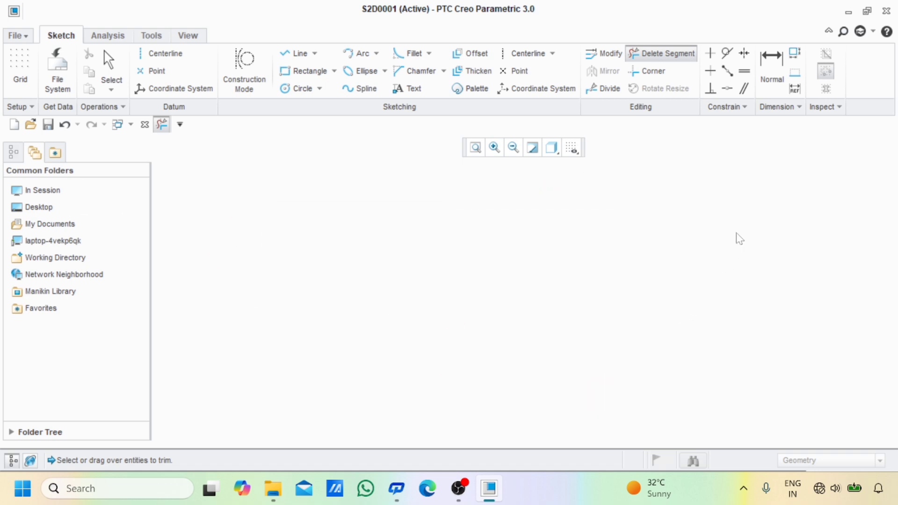
- Draw a corner rectangle in the left part of the empty sketch
left_click(304, 71)
left_click(229, 225)
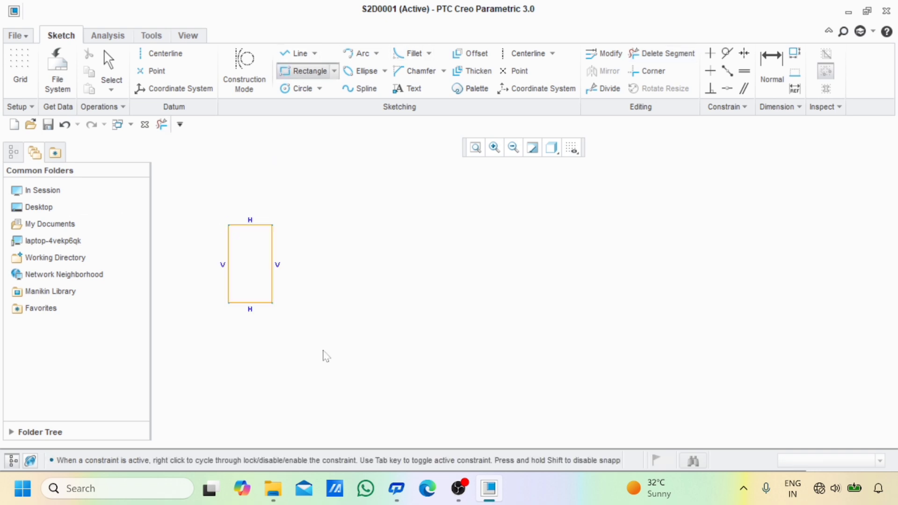
left_click(481, 391)
- Draw a closed triangle from three connected lines to the right of the rectangle
left_click(298, 54)
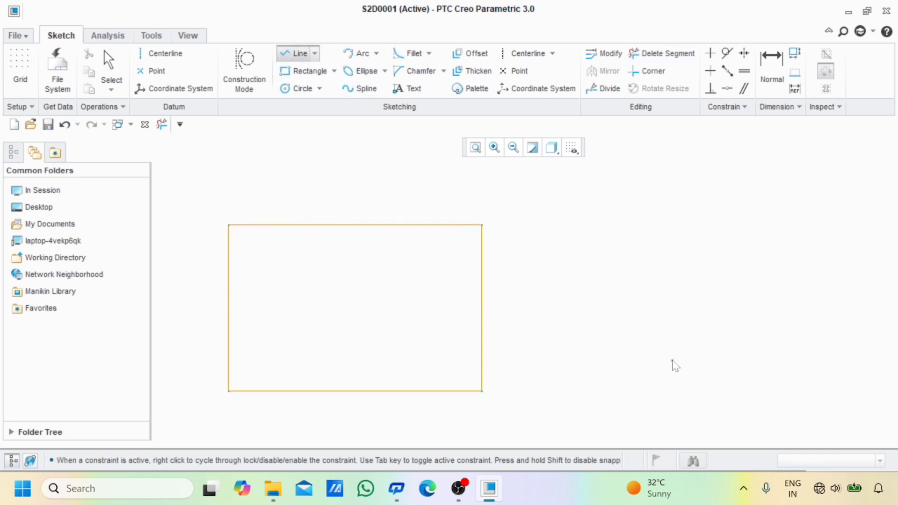
left_click(628, 294)
left_click(836, 149)
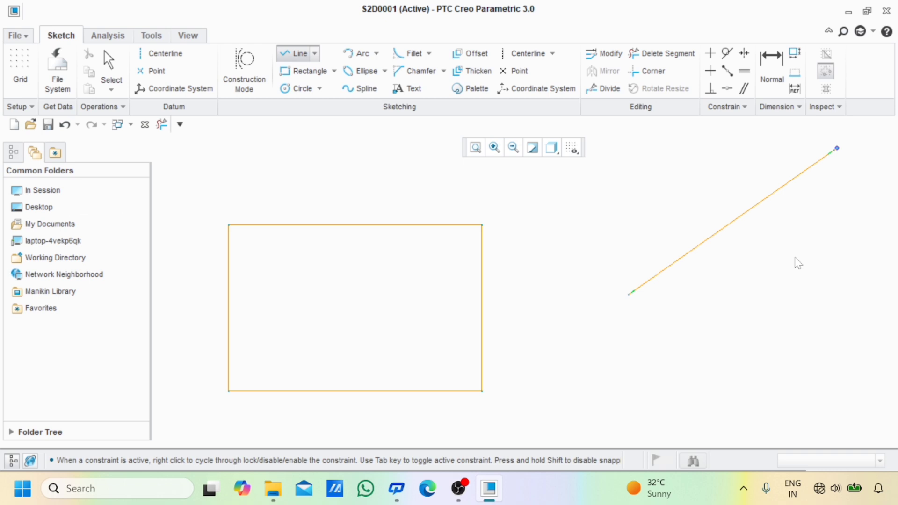
left_click(785, 353)
left_click(629, 295)
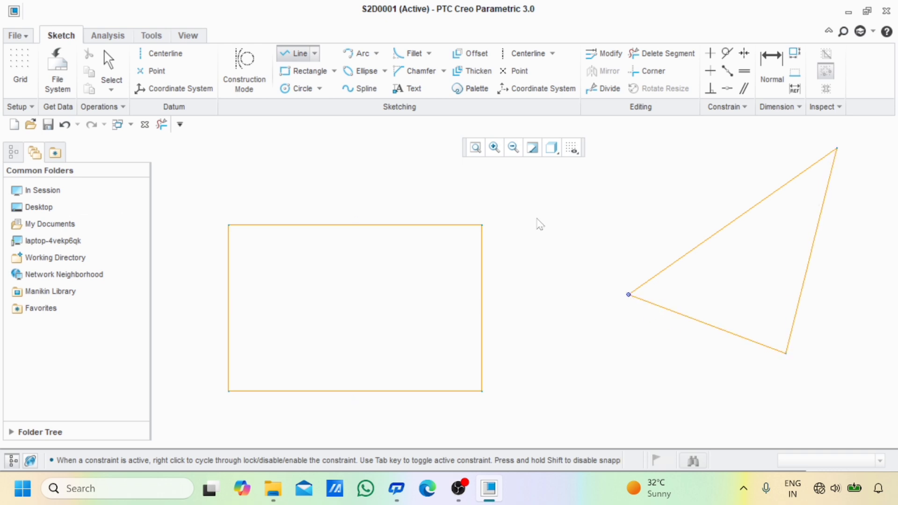
- Draw a three-line triangle left open at its lower-left corner between the two shapes, and turn on the shading of closed loops
left_click(296, 54)
left_click(545, 412)
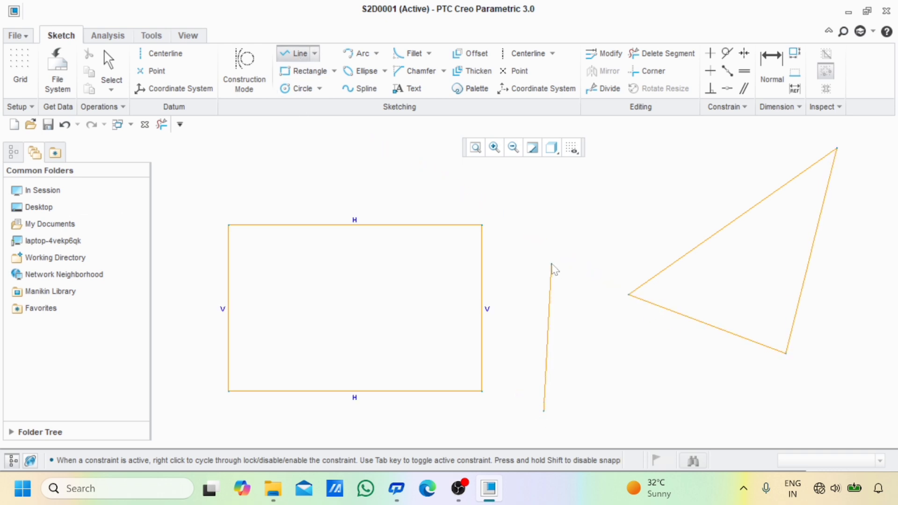
left_click(551, 264)
left_click(668, 411)
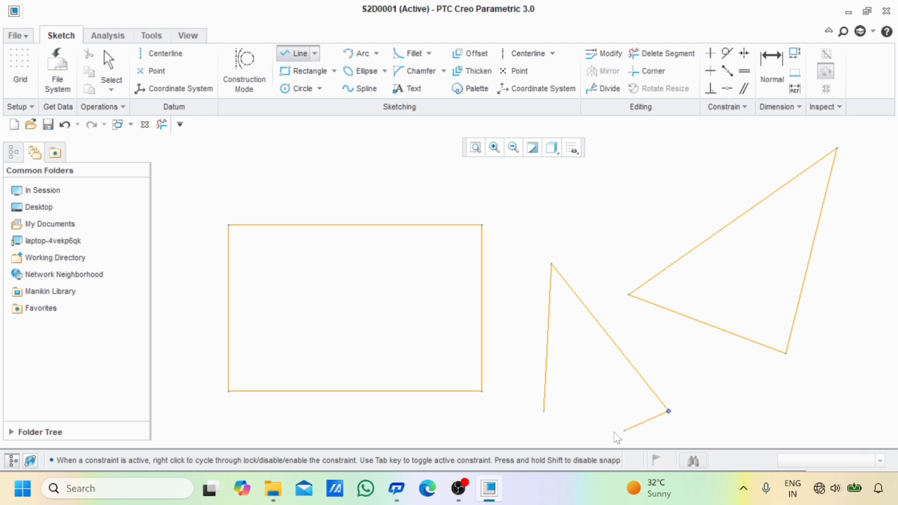
left_click(569, 426)
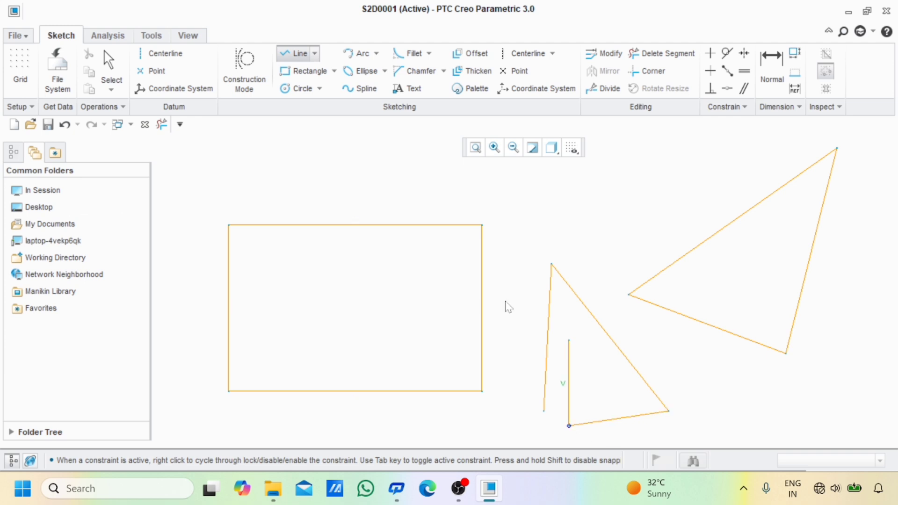
left_click(298, 53)
key("Escape")
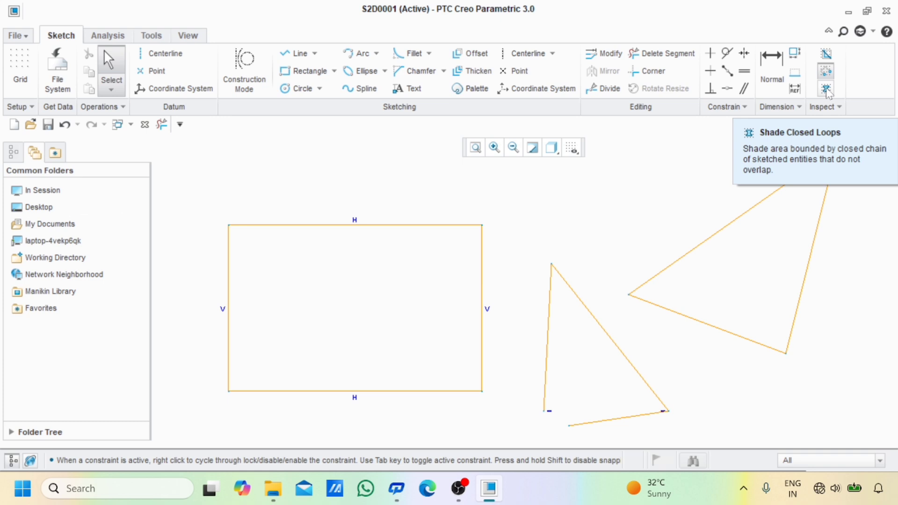
left_click(826, 89)
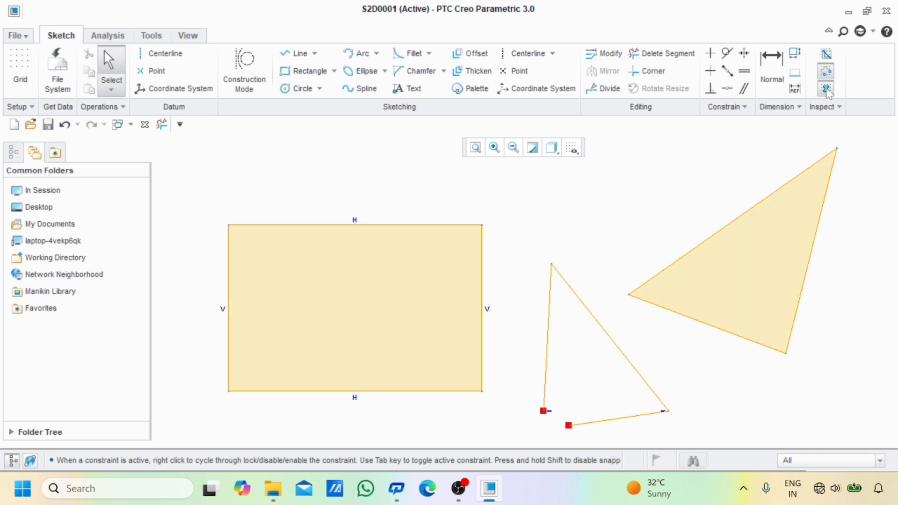